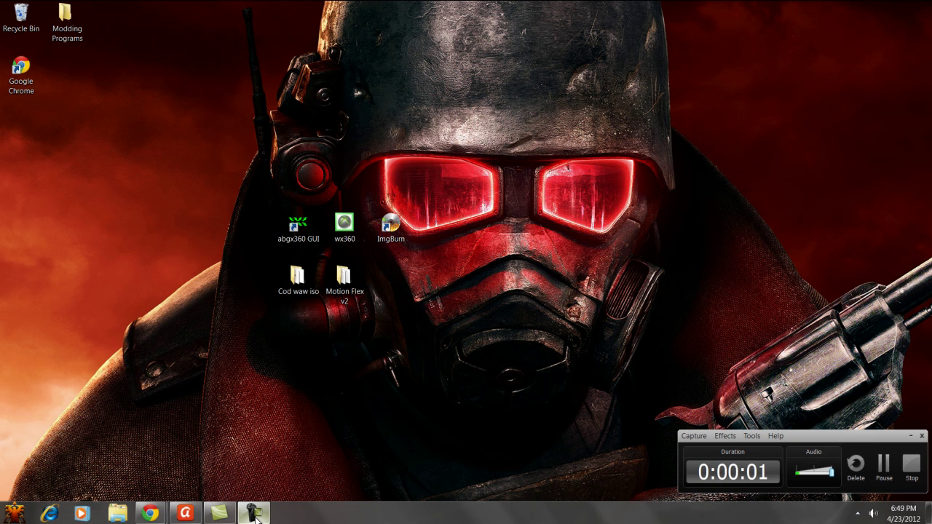
{"action": "left_click", "coordinate": [261, 515]}
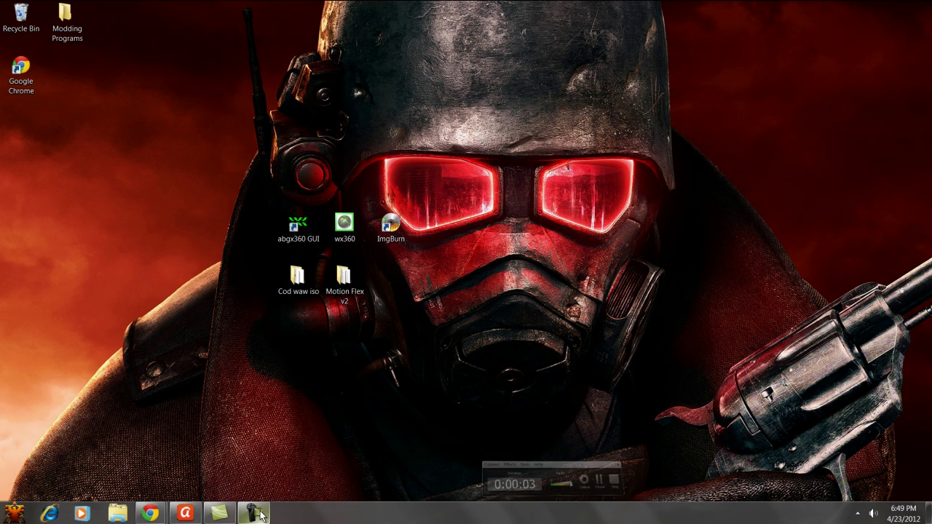
{"action": "left_click", "coordinate": [110, 448]}
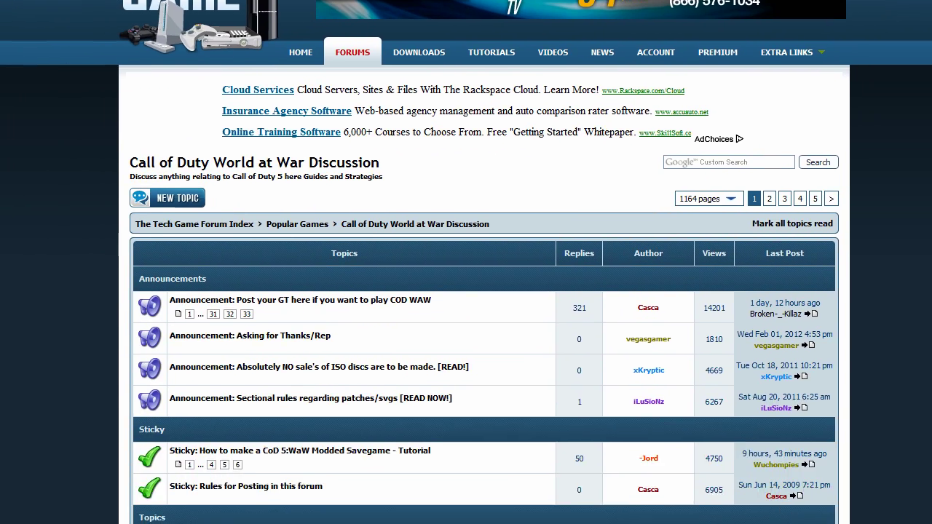
{"action": "left_click", "coordinate": [617, 33]}
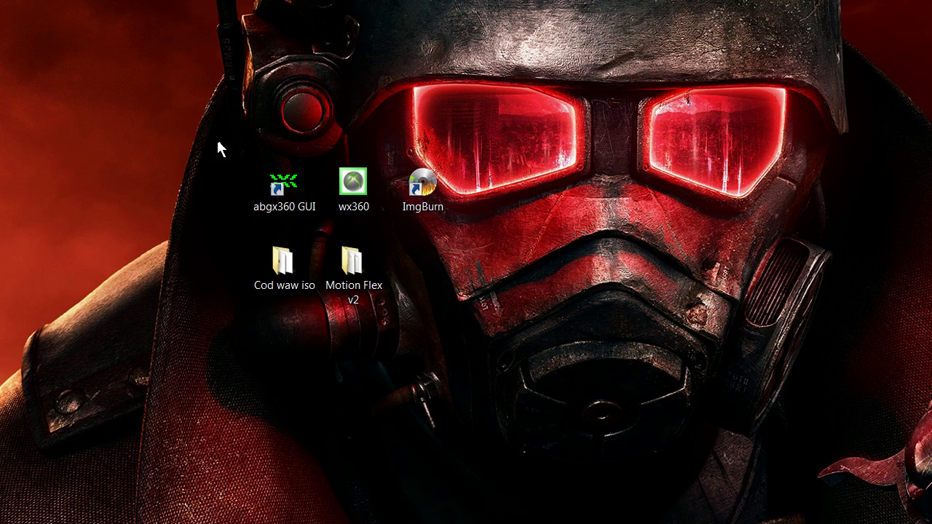
{"action": "left_click_drag", "start_coordinate": [251, 153], "coordinate": [481, 296]}
{"action": "left_click", "coordinate": [480, 289]}
{"action": "left_click_drag", "start_coordinate": [249, 112], "coordinate": [455, 341]}
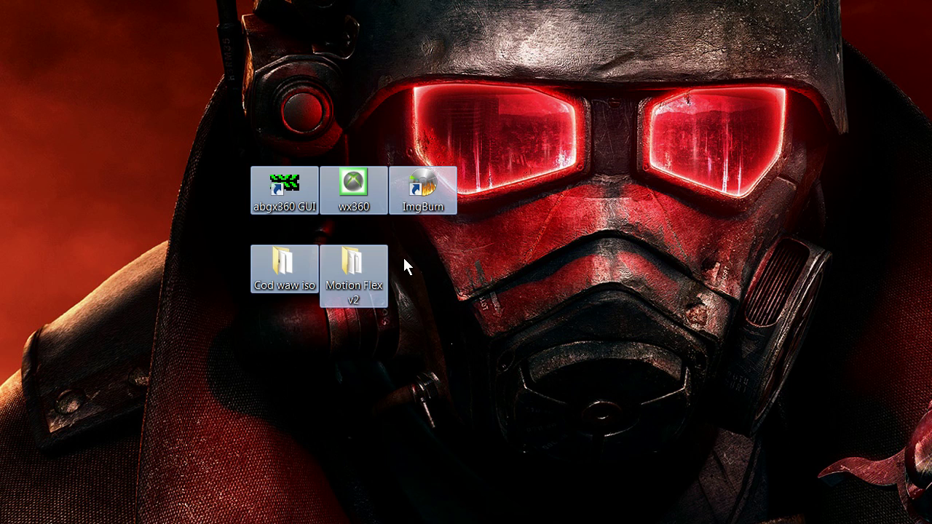
{"action": "left_click", "coordinate": [480, 288]}
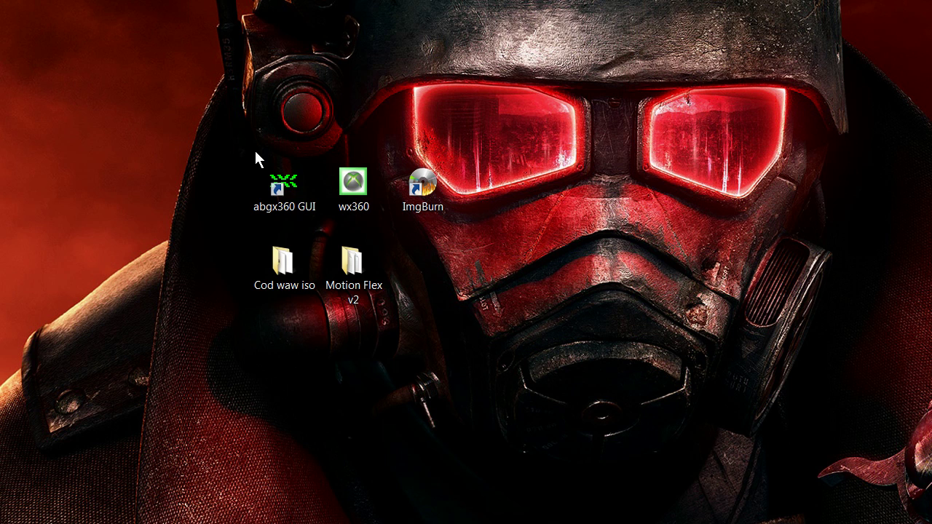
{"action": "left_click_drag", "start_coordinate": [222, 149], "coordinate": [437, 333]}
{"action": "left_click", "coordinate": [426, 258]}
{"action": "left_click", "coordinate": [284, 191]}
{"action": "left_click_drag", "start_coordinate": [196, 96], "coordinate": [539, 215]}
{"action": "left_click", "coordinate": [541, 219]}
{"action": "left_click_drag", "start_coordinate": [224, 102], "coordinate": [479, 221]}
{"action": "left_click", "coordinate": [431, 256]}
{"action": "left_click_drag", "start_coordinate": [421, 238], "coordinate": [248, 294]}
Look through the contents of the Cod waw iso folder and the Motion Flex v2 folder, closing each one
{"action": "left_click", "coordinate": [295, 270]}
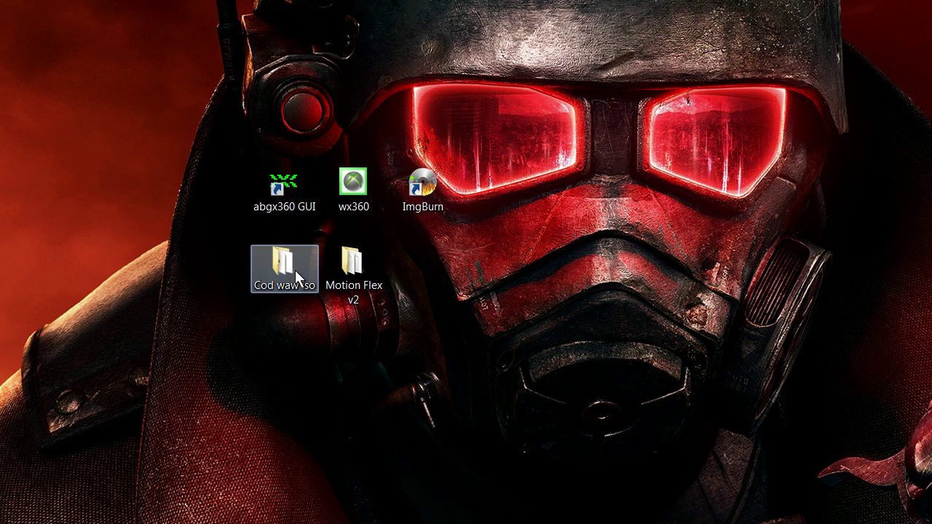
{"action": "double_click", "coordinate": [294, 270]}
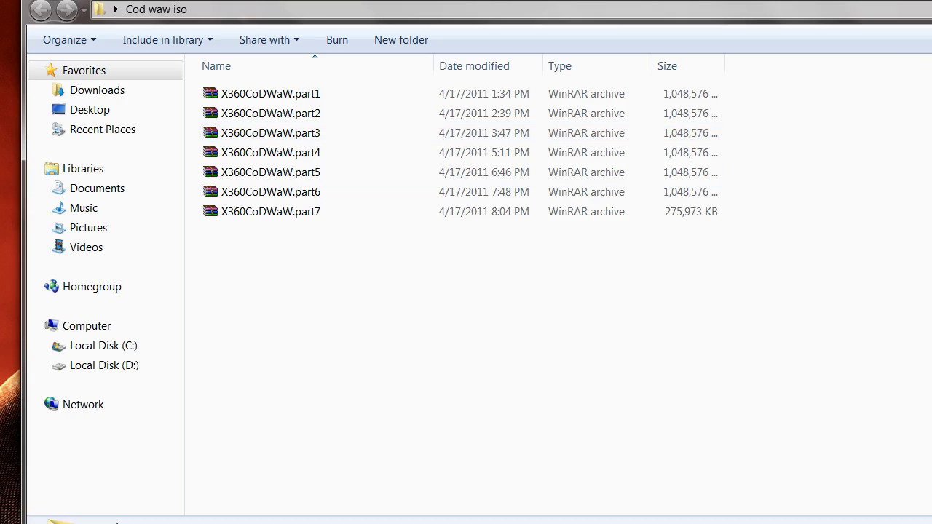
{"action": "key", "text": "alt+F4"}
{"action": "double_click", "coordinate": [360, 276]}
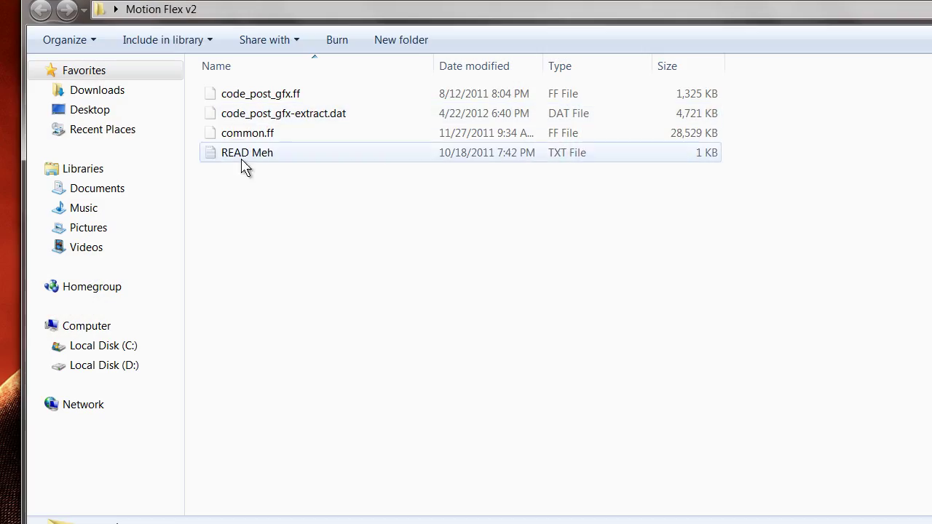
{"action": "left_click_drag", "start_coordinate": [301, 292], "coordinate": [287, 210]}
{"action": "key", "text": "alt+F4"}
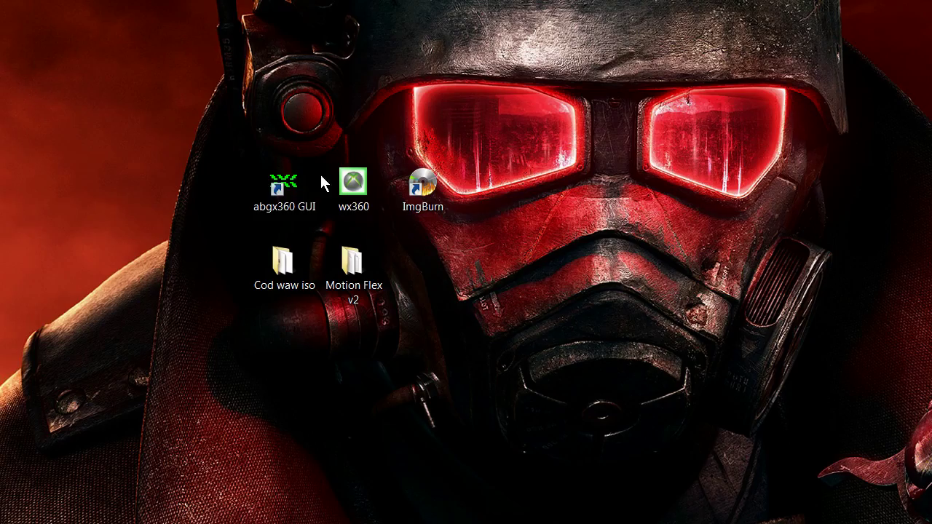
{"action": "left_click_drag", "start_coordinate": [228, 138], "coordinate": [379, 191]}
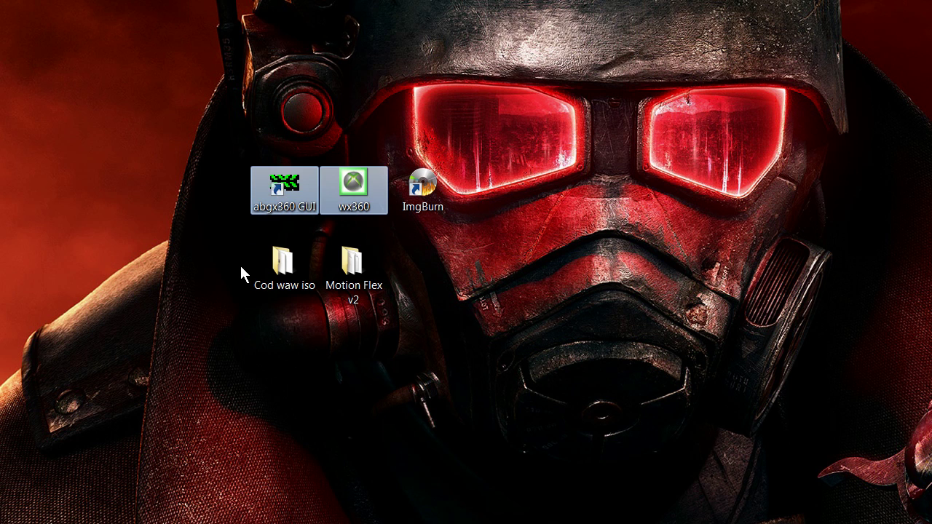
{"action": "left_click", "coordinate": [264, 261]}
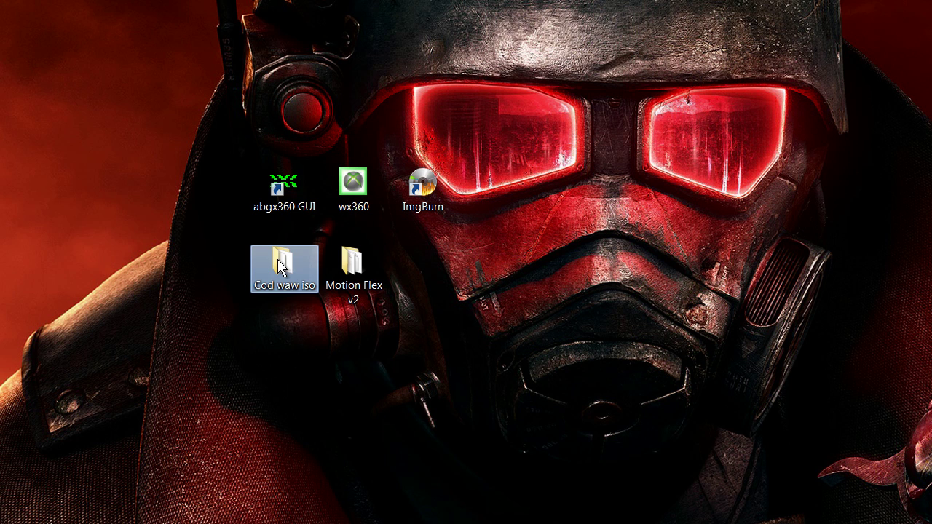
{"action": "double_click", "coordinate": [281, 267]}
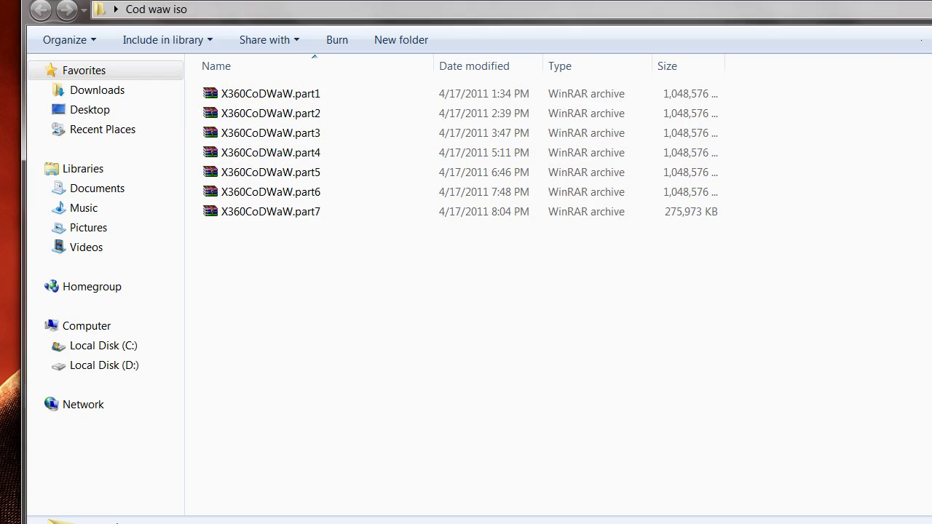
{"action": "key", "text": "alt+F4"}
{"action": "left_click_drag", "start_coordinate": [233, 103], "coordinate": [701, 164]}
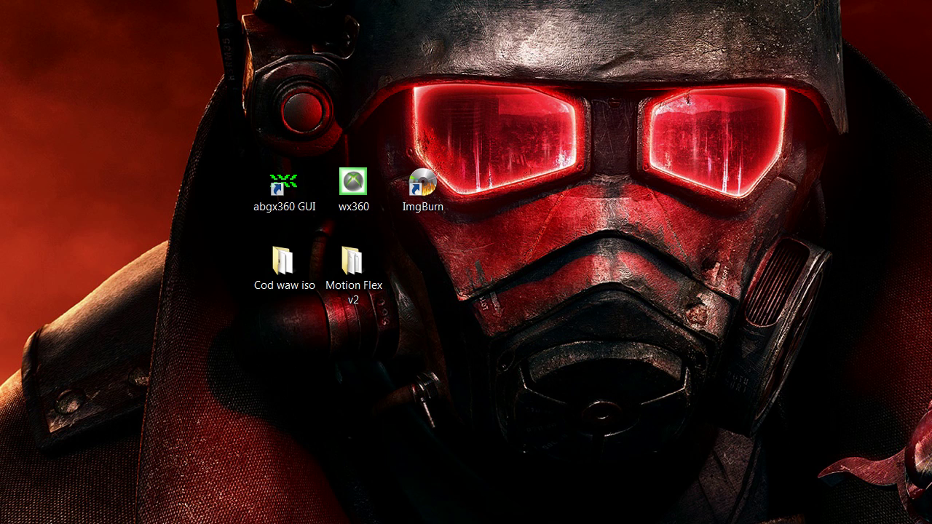
{"action": "left_click_drag", "start_coordinate": [247, 129], "coordinate": [525, 206]}
{"action": "left_click", "coordinate": [482, 258]}
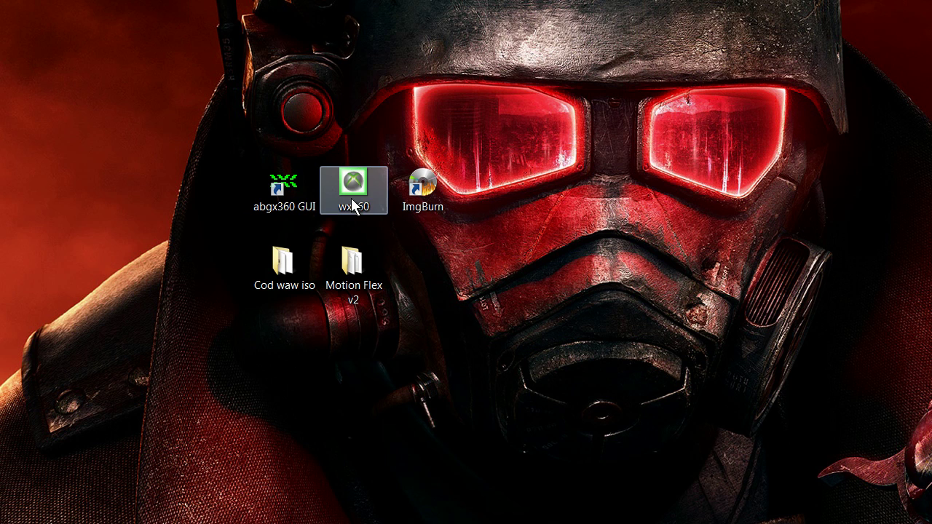
Create a new folder named "waw iso" inside the Cod waw iso folder
{"action": "double_click", "coordinate": [277, 282]}
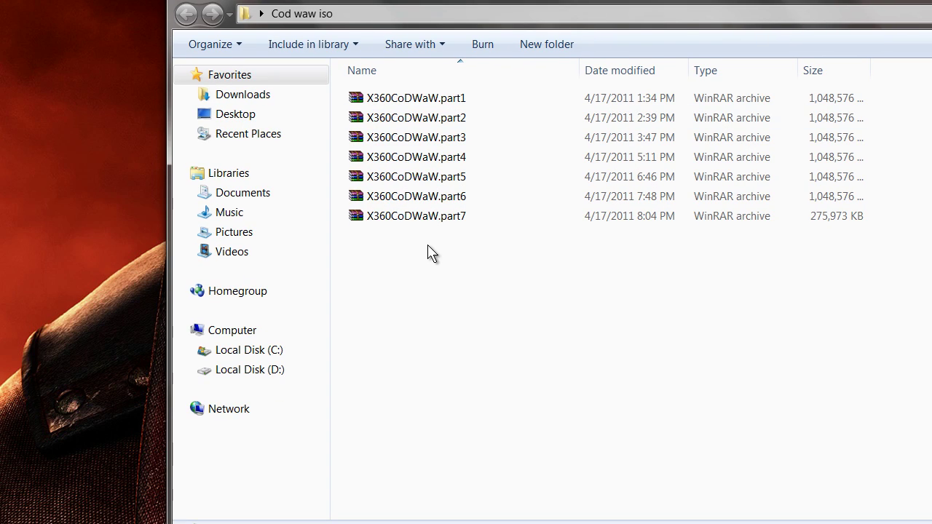
{"action": "right_click", "coordinate": [428, 248]}
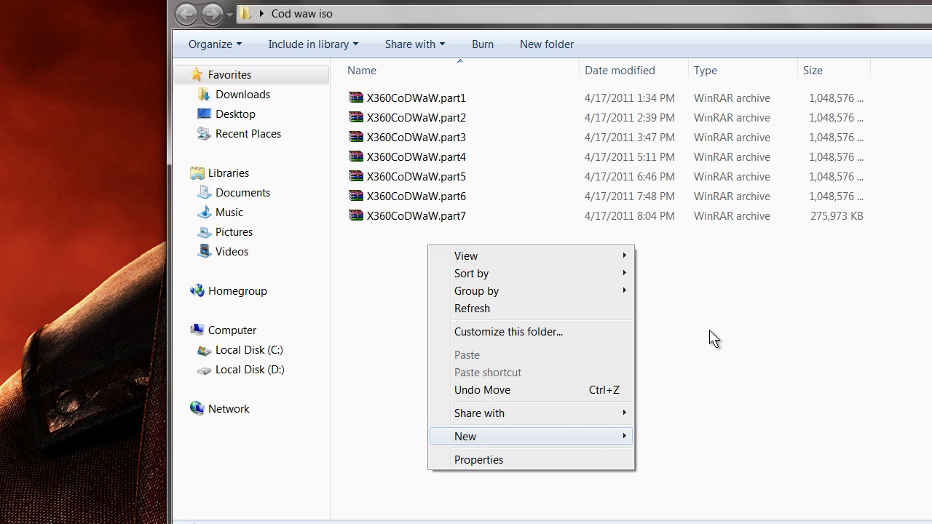
{"action": "left_click", "coordinate": [638, 438]}
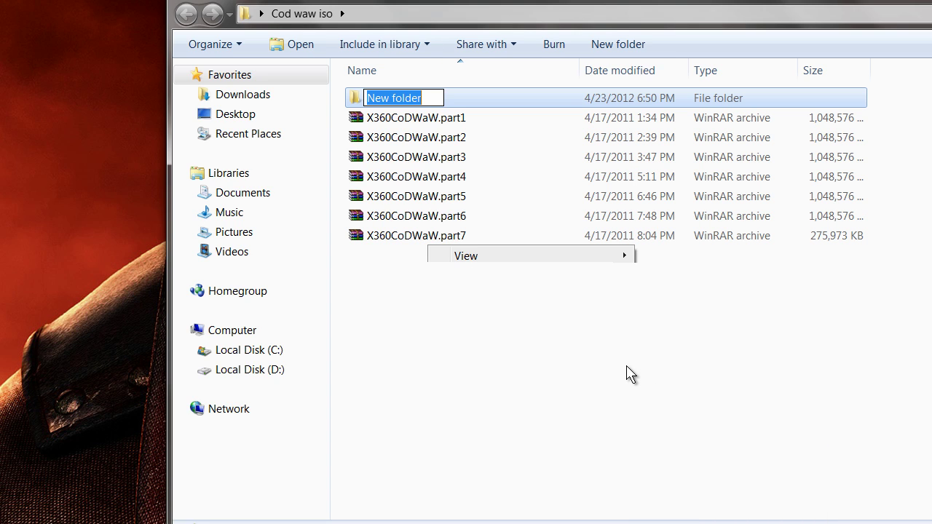
{"action": "type", "text": "waw iso"}
{"action": "key", "text": "Return"}
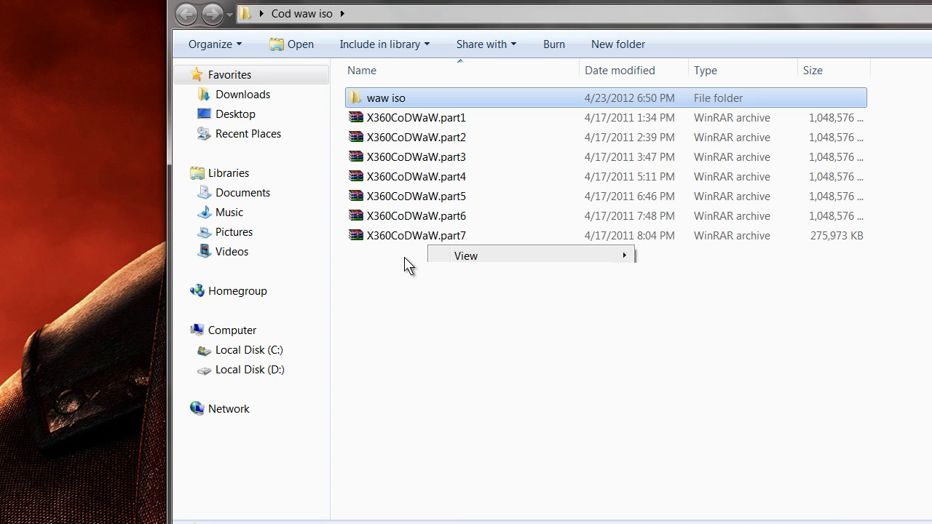
Extract all seven X360CoDWaW archive parts into the waw iso folder inside Cod waw iso
{"action": "left_click_drag", "start_coordinate": [406, 268], "coordinate": [425, 118]}
{"action": "right_click", "coordinate": [425, 119]}
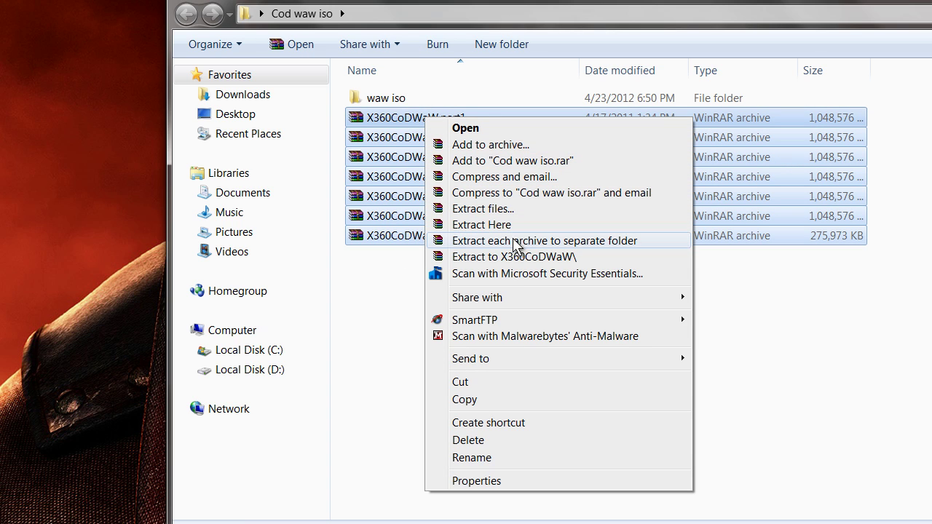
{"action": "left_click", "coordinate": [513, 212]}
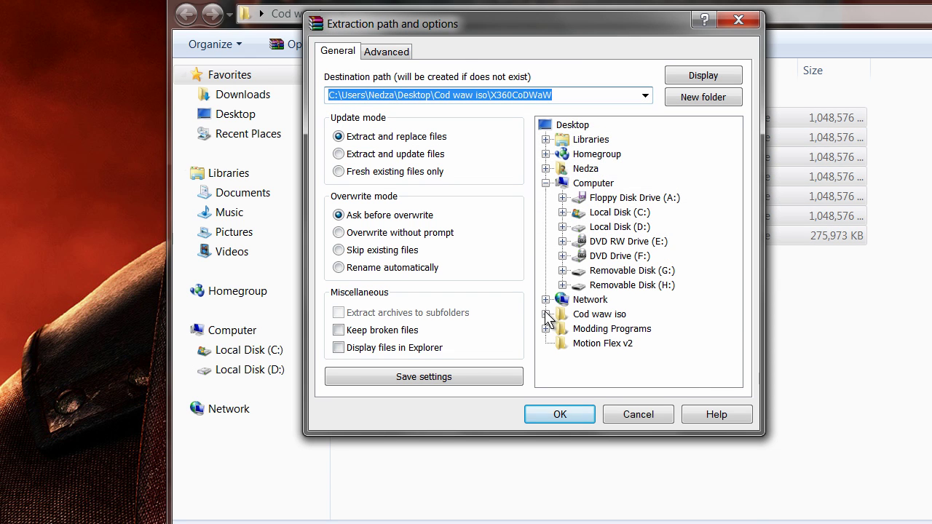
{"action": "left_click", "coordinate": [545, 315]}
{"action": "left_click", "coordinate": [604, 329]}
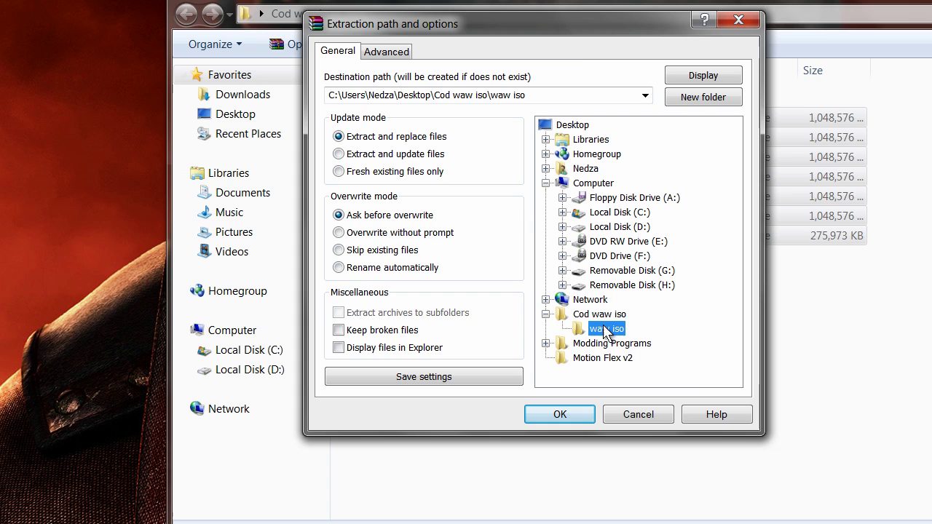
{"action": "left_click_drag", "start_coordinate": [533, 25], "coordinate": [721, 88]}
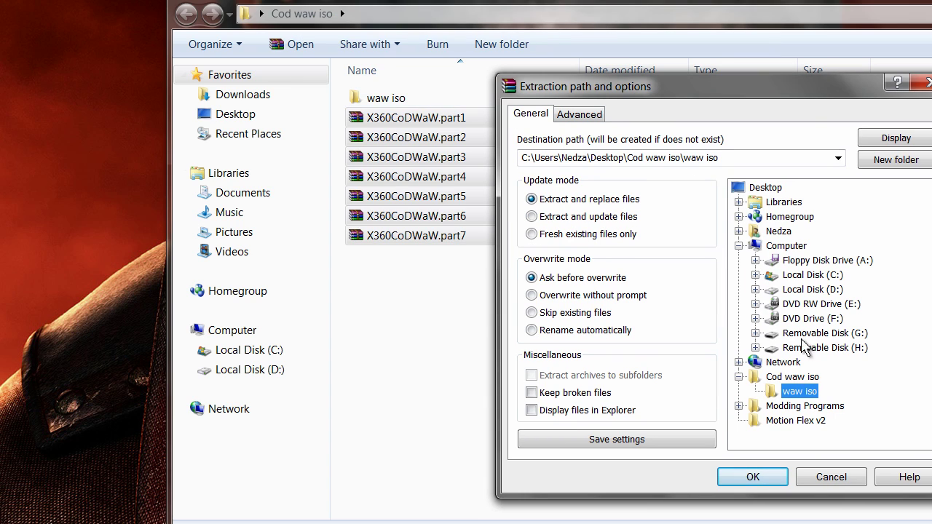
{"action": "left_click", "coordinate": [795, 389]}
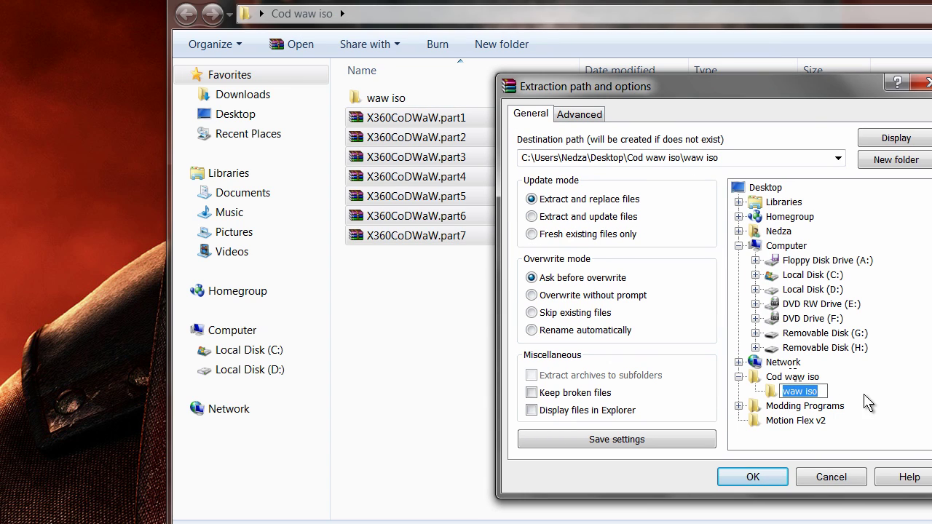
{"action": "left_click", "coordinate": [764, 478]}
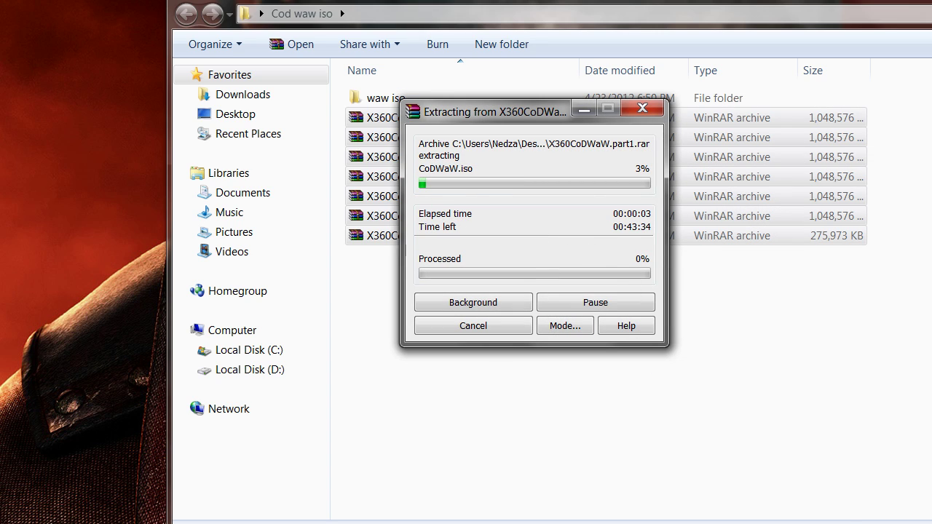
{"action": "key", "text": "F9"}
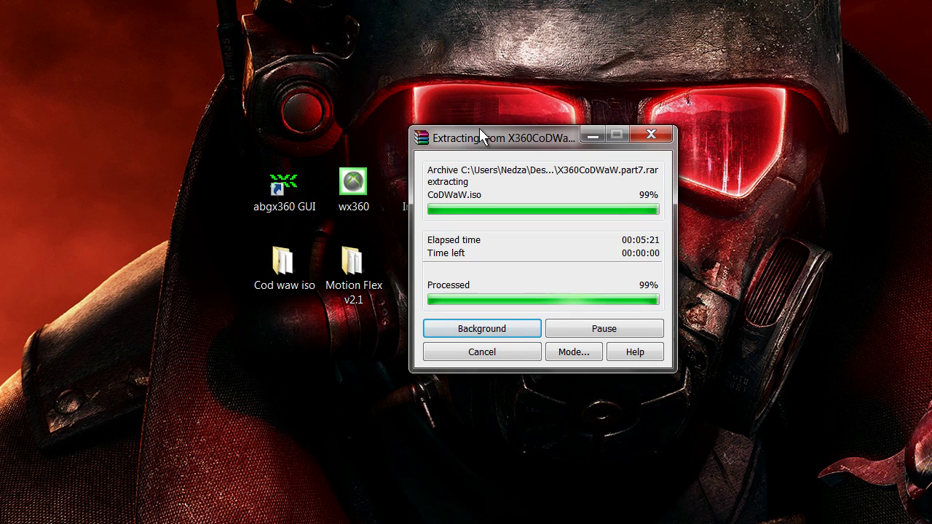
{"action": "left_click_drag", "start_coordinate": [475, 110], "coordinate": [580, 64]}
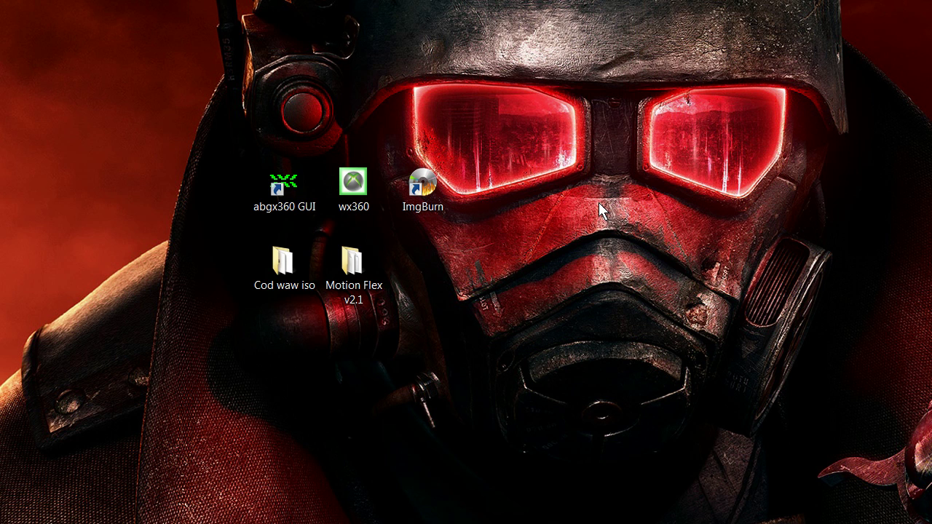
Open the waw iso folder inside Cod waw iso to check the extracted CoDWaW disc image files, and close it
{"action": "left_click_drag", "start_coordinate": [106, 164], "coordinate": [129, 91]}
{"action": "double_click", "coordinate": [276, 265]}
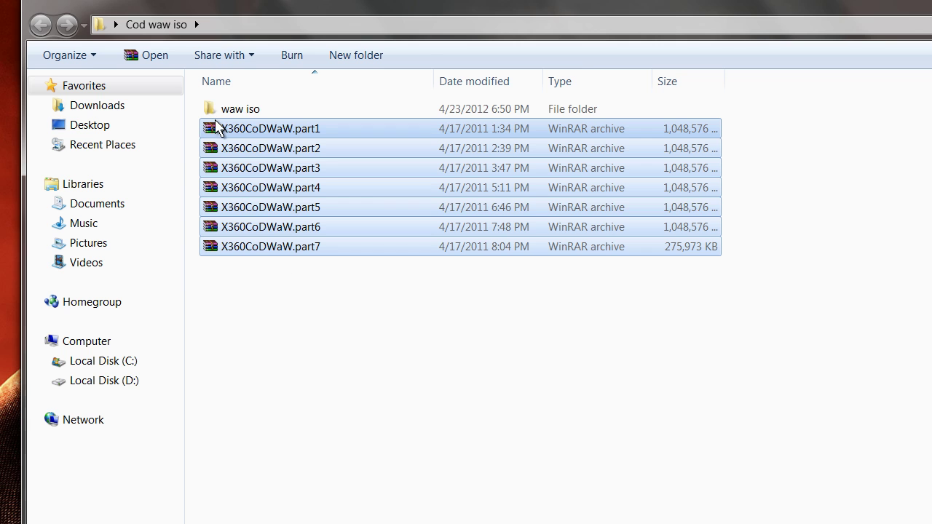
{"action": "double_click", "coordinate": [229, 111]}
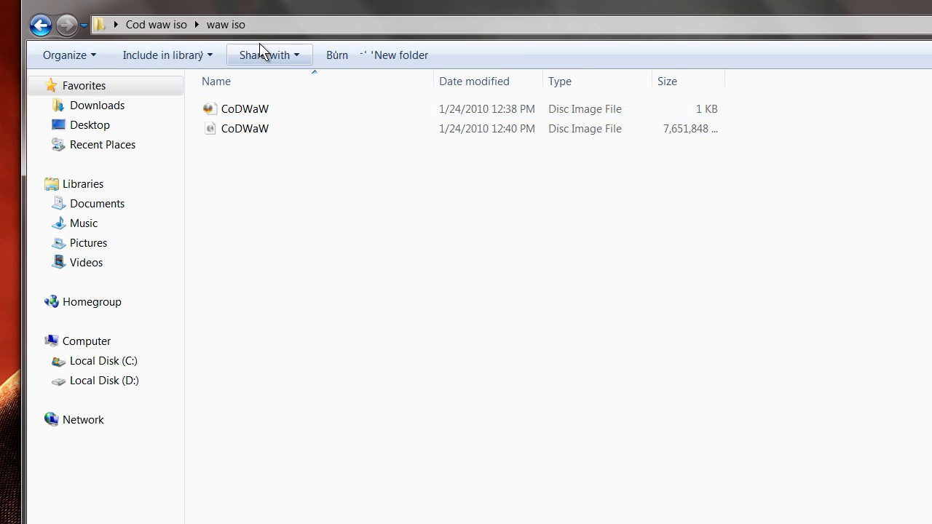
{"action": "left_click", "coordinate": [343, 26]}
{"action": "left_click_drag", "start_coordinate": [483, 286], "coordinate": [334, 218]}
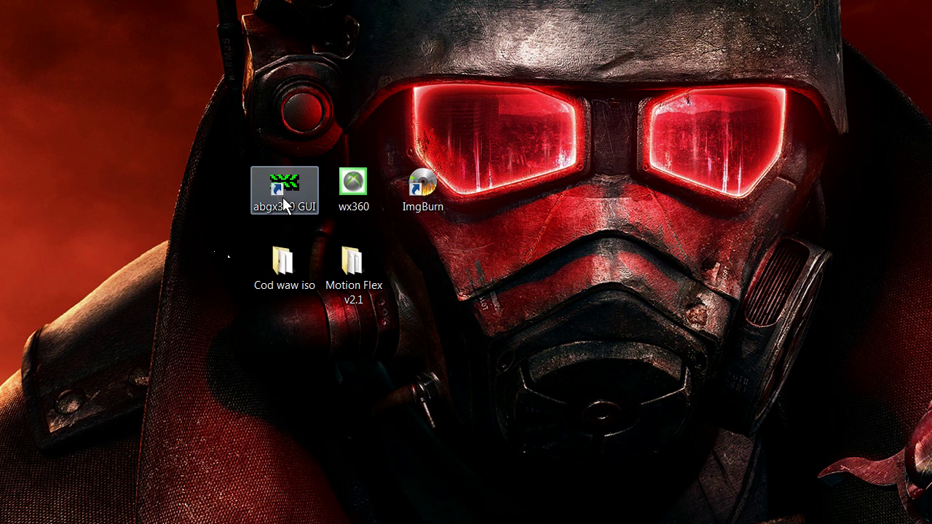
Start abgx360 GUI from its desktop shortcut
{"action": "left_click", "coordinate": [282, 187]}
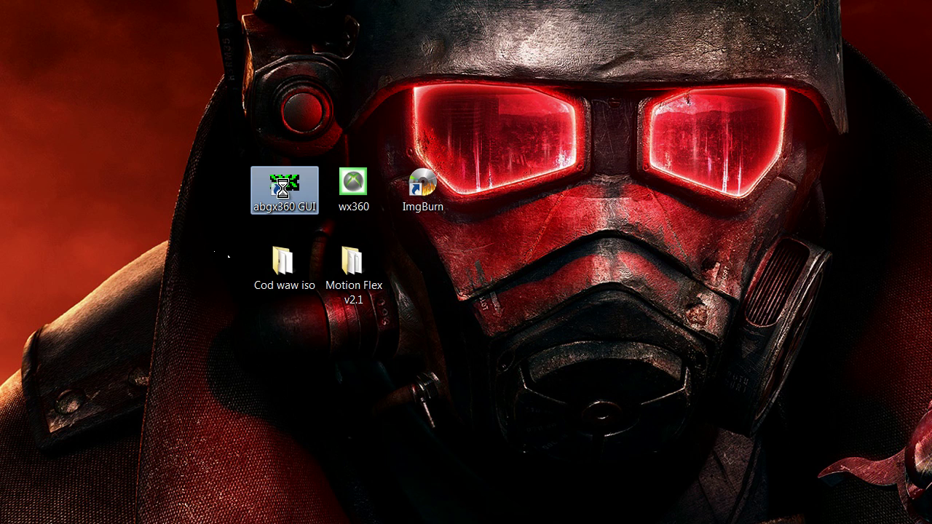
{"action": "right_click", "coordinate": [283, 188]}
{"action": "left_click", "coordinate": [364, 251]}
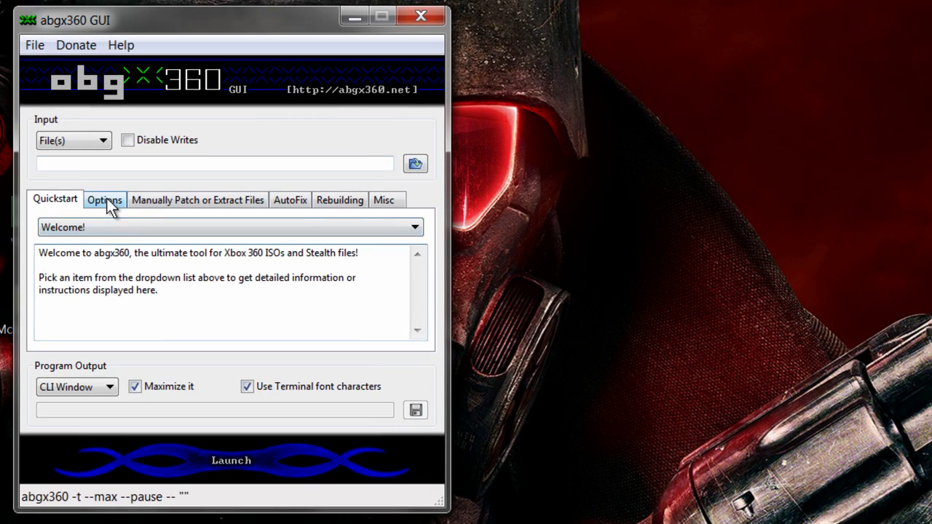
Enable the Check/Fix Video padding and Check for AnyDVD style game data corruption options
{"action": "left_click", "coordinate": [106, 198]}
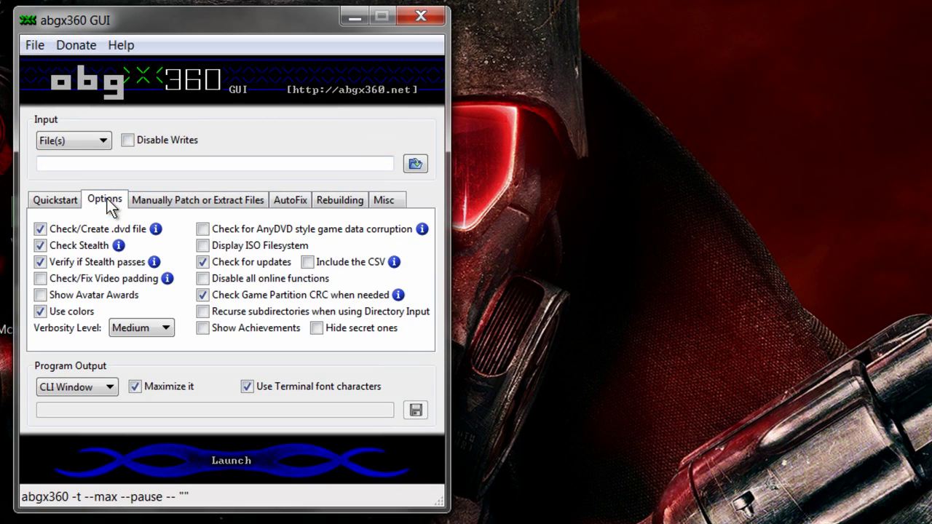
{"action": "left_click", "coordinate": [40, 279]}
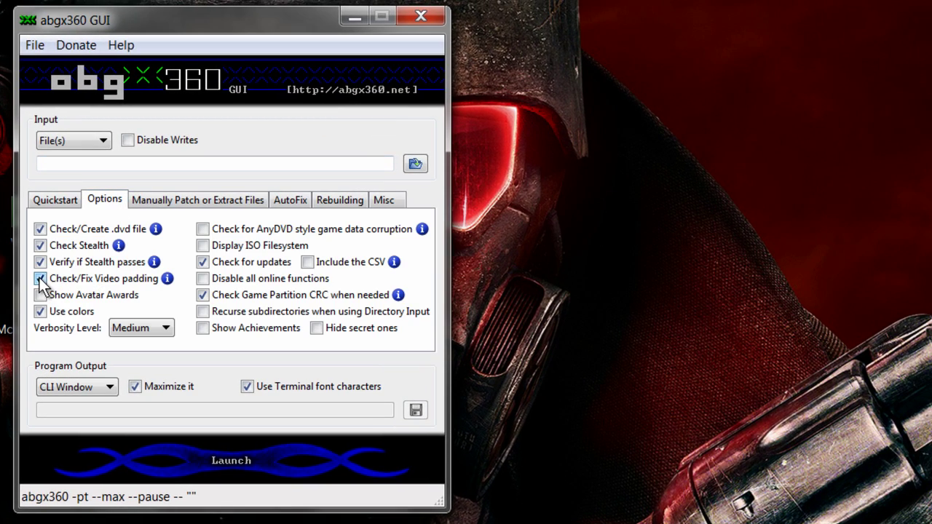
{"action": "left_click", "coordinate": [202, 230]}
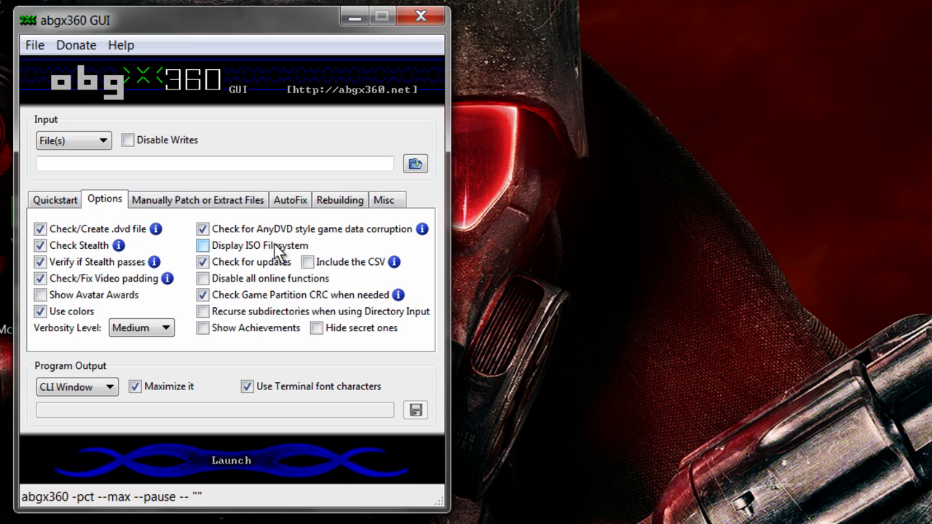
Set the AutoFix threshold to Level 3 - AutoFix if stealth passes but fails verification, and enable adjusting SS v1 angle 359 for iXtreme < v1.4
{"action": "left_click", "coordinate": [291, 200]}
{"action": "left_click", "coordinate": [265, 228]}
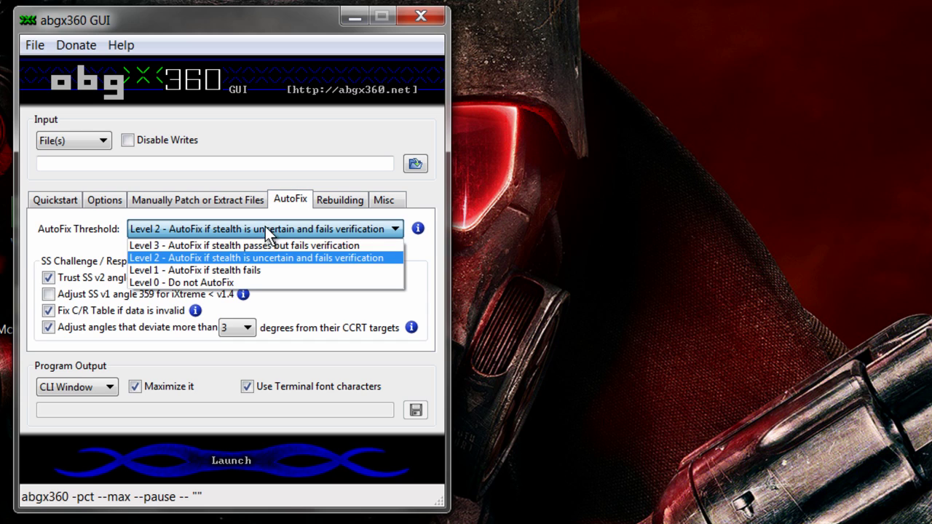
{"action": "left_click", "coordinate": [266, 246]}
{"action": "left_click", "coordinate": [48, 294]}
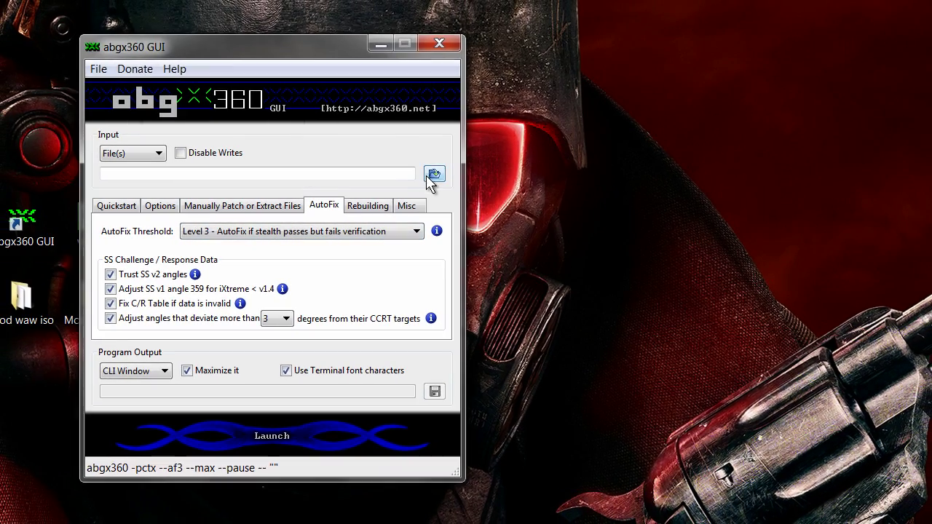
Load the CoDWaW disc image from the waw iso folder inside Cod waw iso on the Desktop as the input file
{"action": "left_click", "coordinate": [429, 172]}
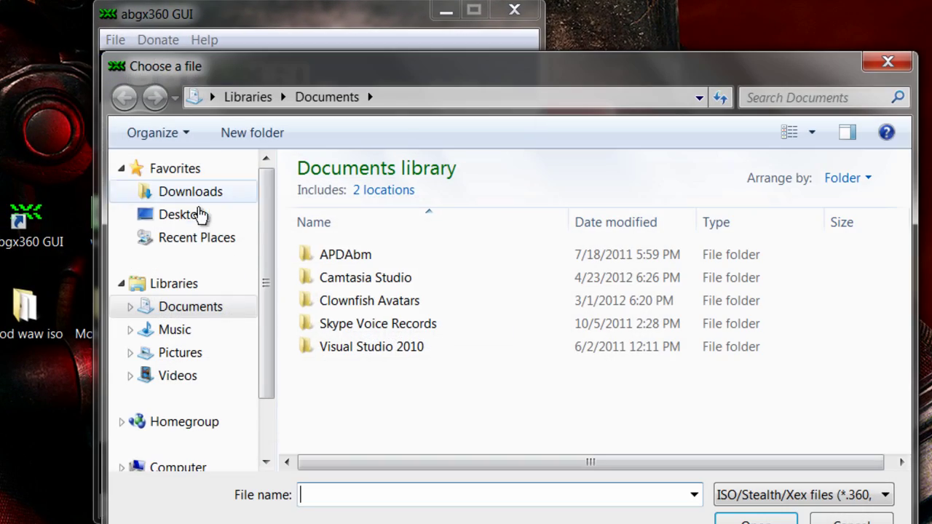
{"action": "left_click", "coordinate": [197, 215]}
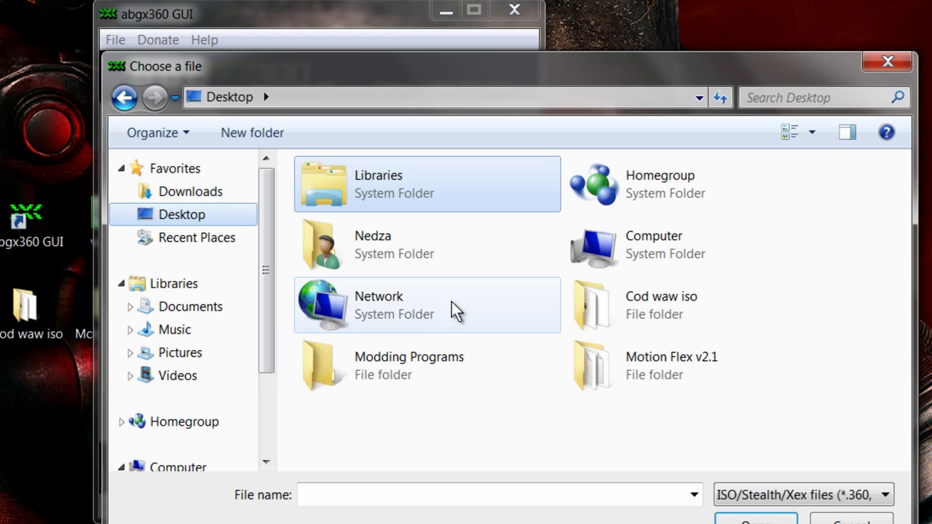
{"action": "double_click", "coordinate": [633, 290]}
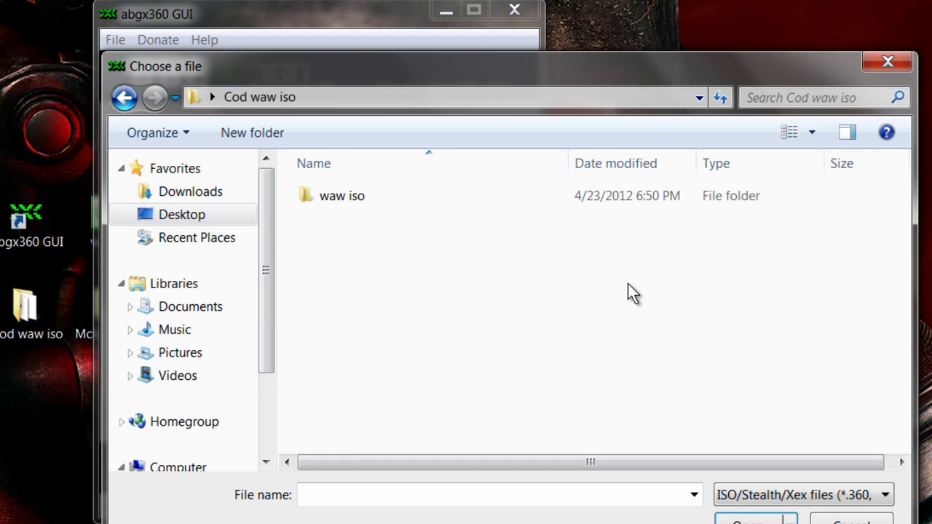
{"action": "left_click_drag", "start_coordinate": [311, 74], "coordinate": [325, 81]}
{"action": "double_click", "coordinate": [388, 203]}
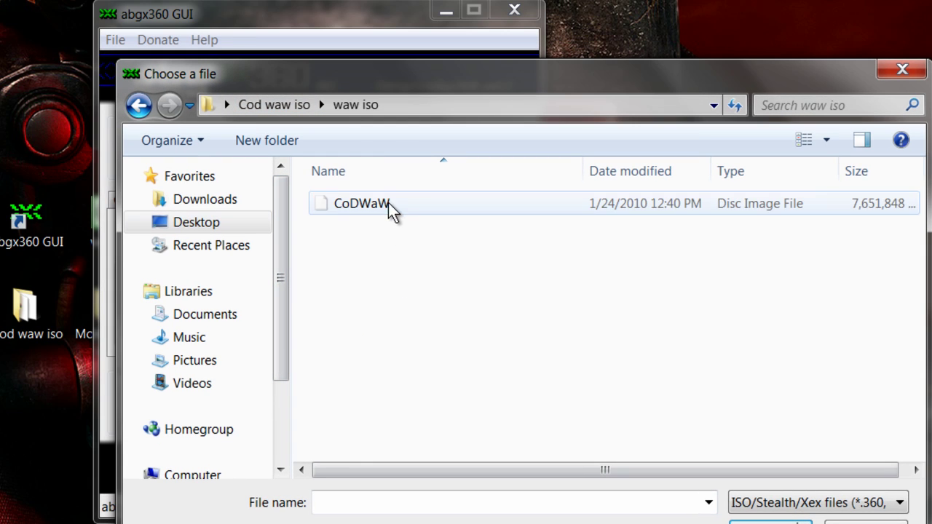
{"action": "left_click_drag", "start_coordinate": [371, 298], "coordinate": [834, 228]}
{"action": "left_click", "coordinate": [850, 203]}
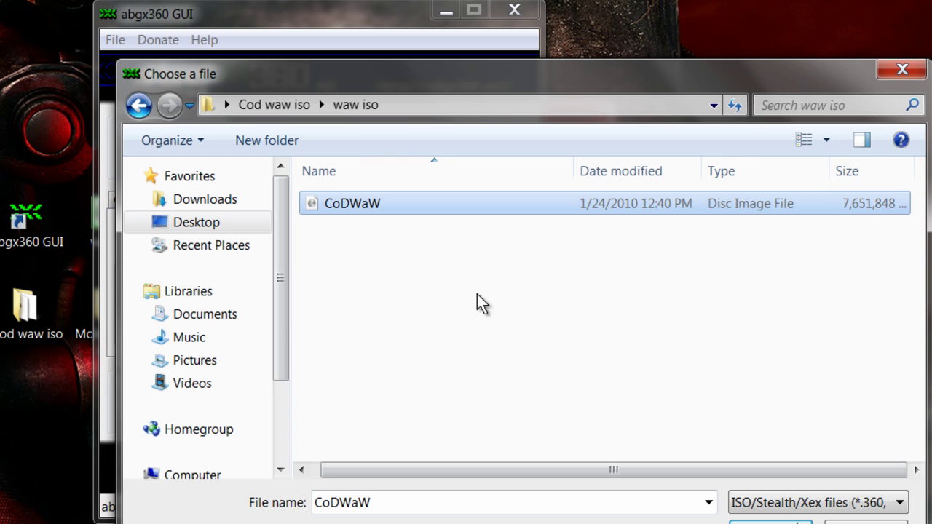
{"action": "left_click", "coordinate": [358, 221]}
{"action": "left_click", "coordinate": [362, 203]}
{"action": "double_click", "coordinate": [362, 203]}
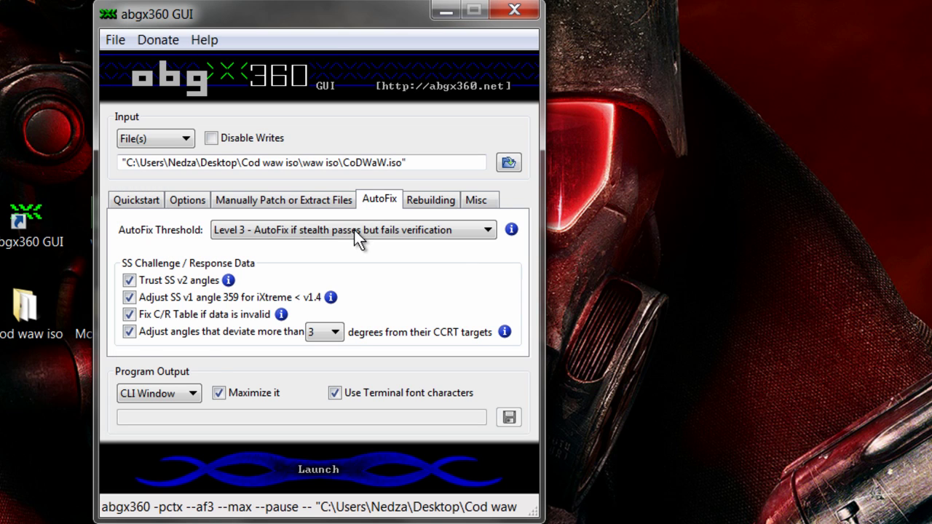
Launch the abgx360 check on CoDWaW.iso and close the abgx360 windows
{"action": "left_click", "coordinate": [131, 198]}
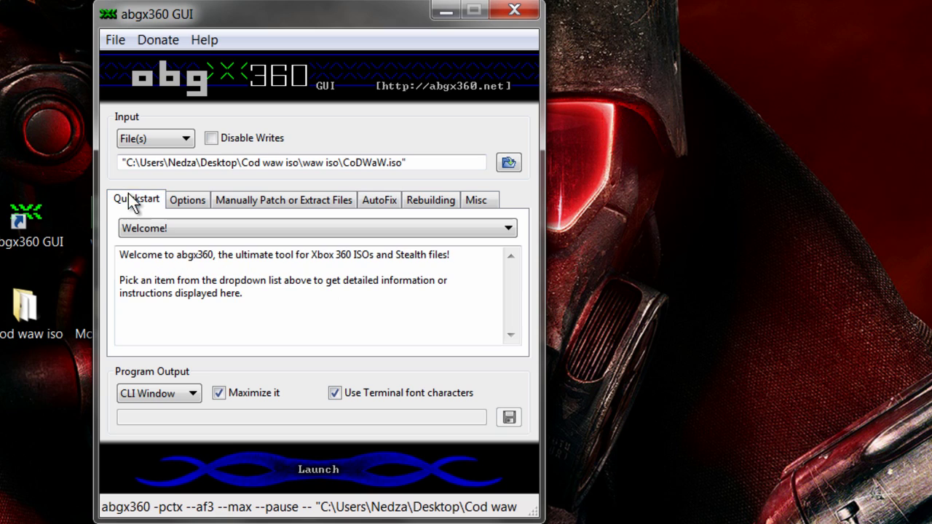
{"action": "left_click", "coordinate": [286, 473]}
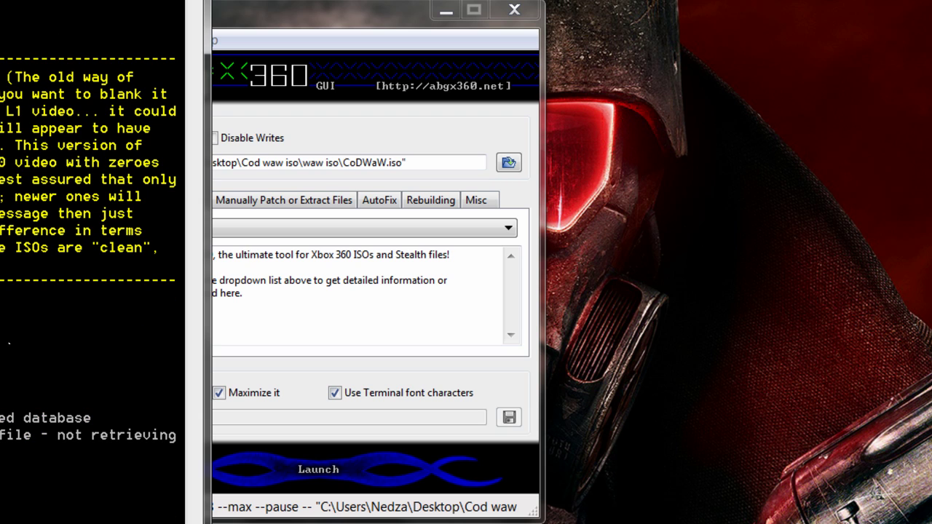
{"action": "key", "text": "alt+Tab"}
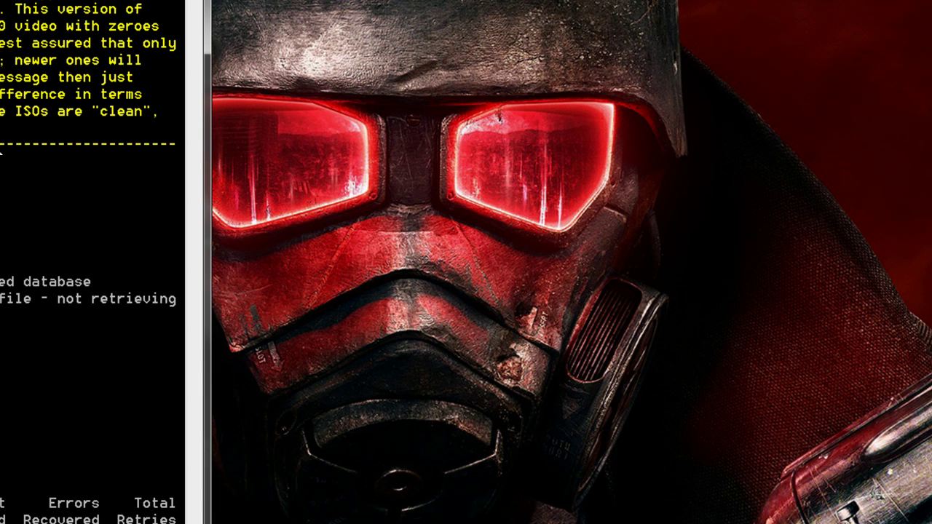
{"action": "key", "text": "alt+F4"}
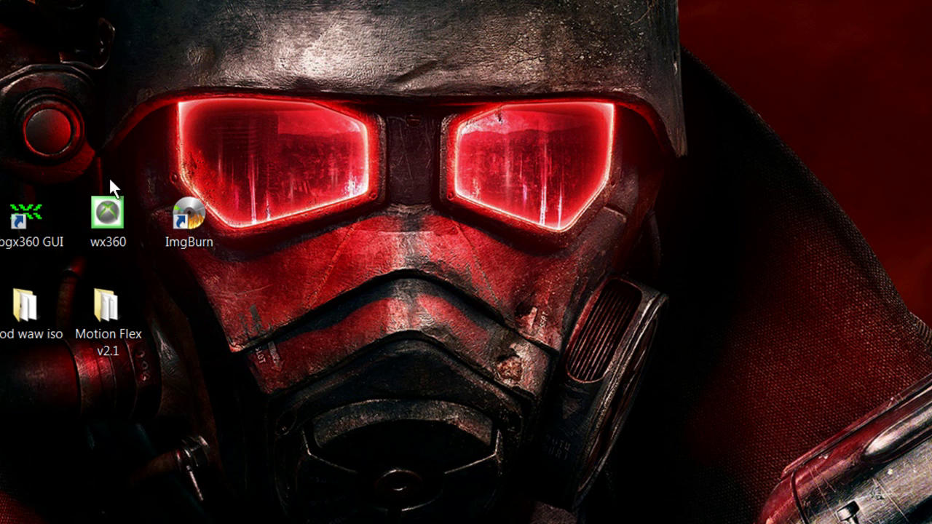
Switch to wx360 by running its desktop program as administrator
{"action": "right_click", "coordinate": [119, 207]}
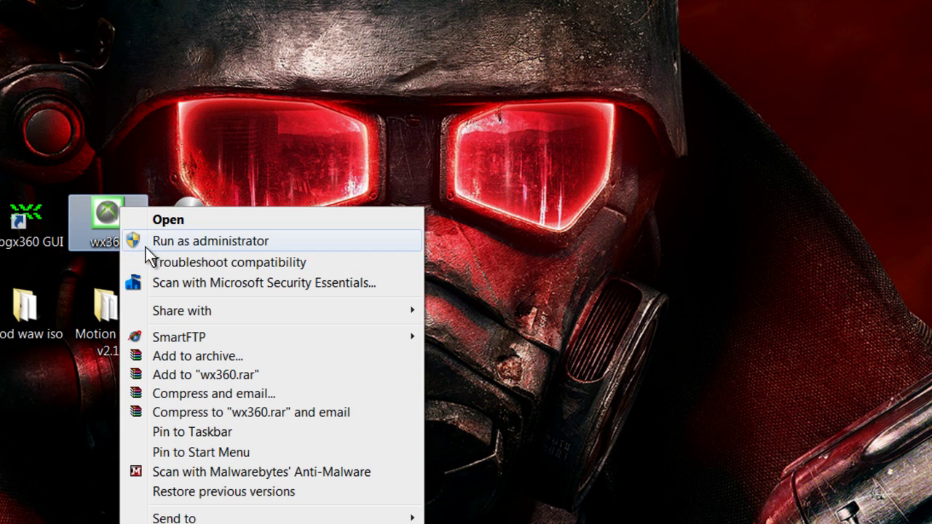
{"action": "left_click", "coordinate": [145, 247]}
{"action": "right_click", "coordinate": [91, 203]}
{"action": "left_click", "coordinate": [187, 235]}
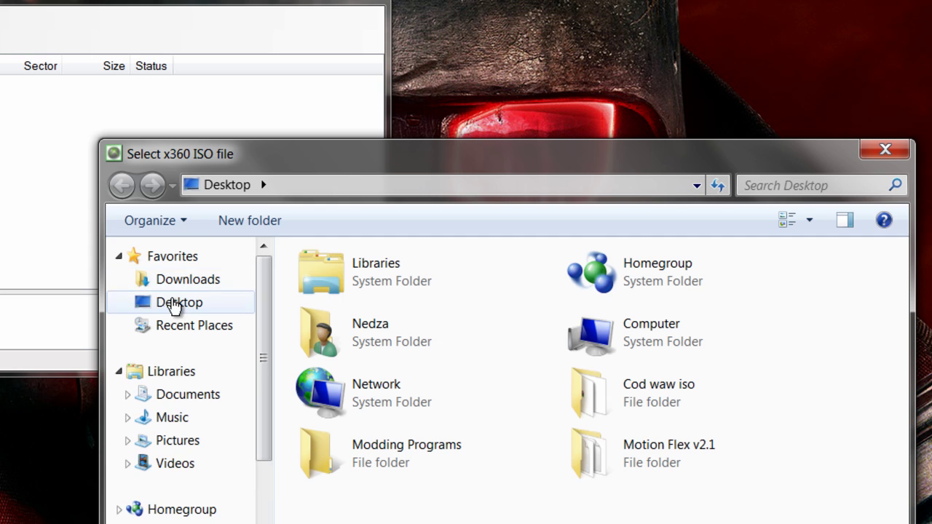
Open the CoDWaW ISO from the waw iso folder inside Cod waw iso on the Desktop
{"action": "double_click", "coordinate": [638, 389]}
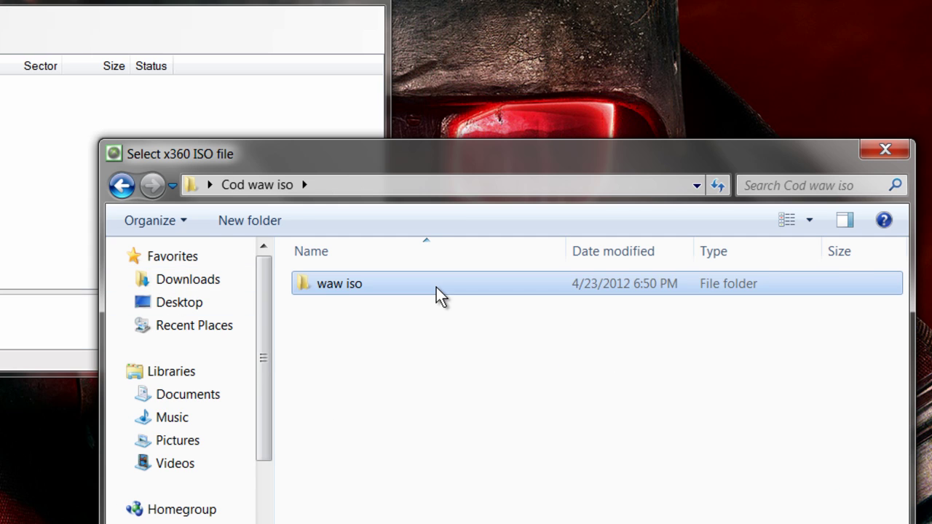
{"action": "double_click", "coordinate": [436, 295]}
{"action": "left_click", "coordinate": [120, 187]}
{"action": "double_click", "coordinate": [361, 286]}
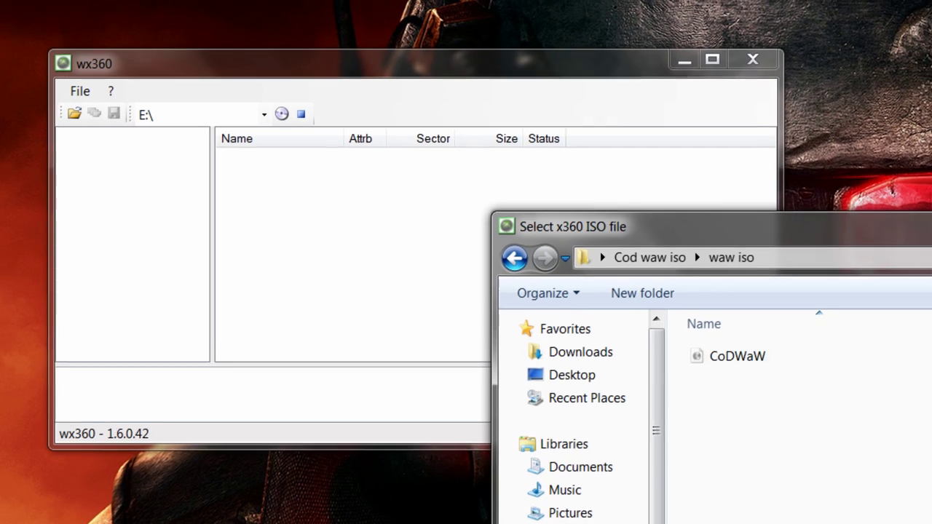
{"action": "left_click", "coordinate": [737, 356]}
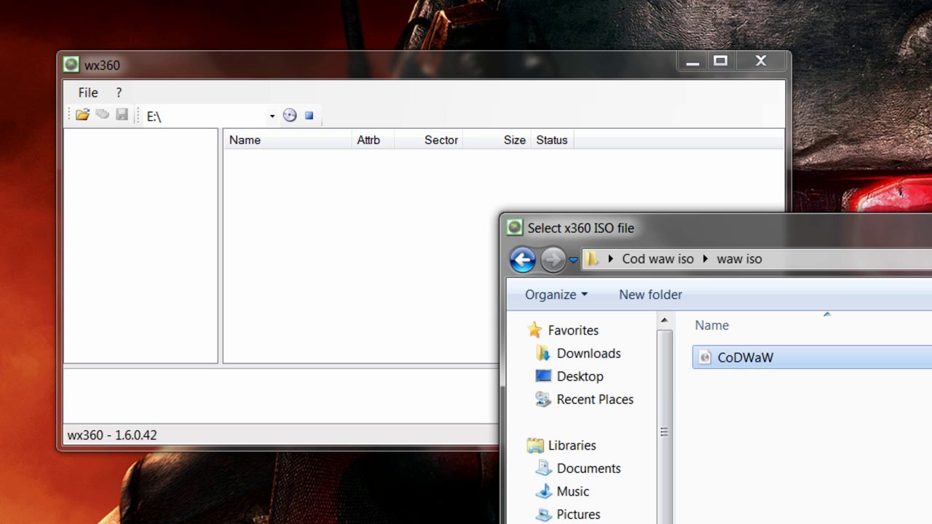
{"action": "key", "text": "Return"}
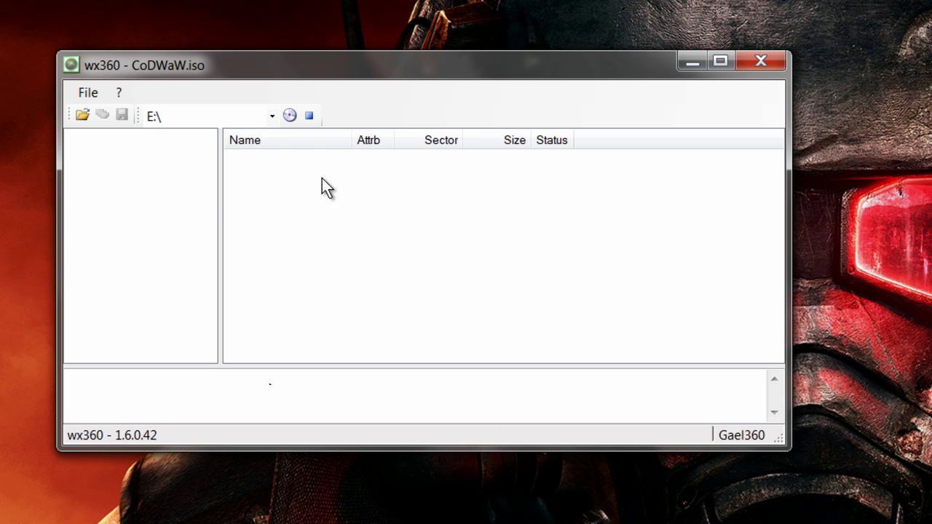
Extract code_post_gfx.ff from the ISO to the Desktop
{"action": "left_click", "coordinate": [287, 229]}
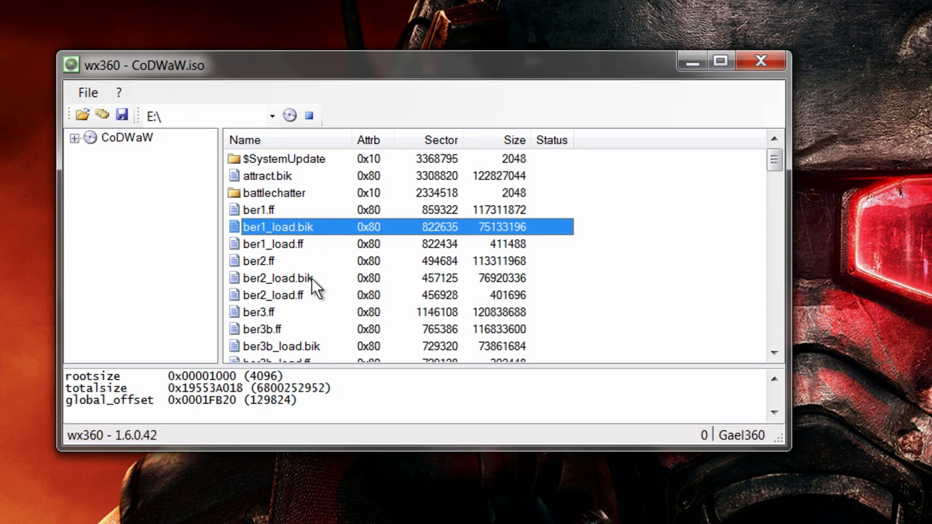
{"action": "scroll", "coordinate": [313, 284], "scroll_direction": "down", "scroll_amount": 3}
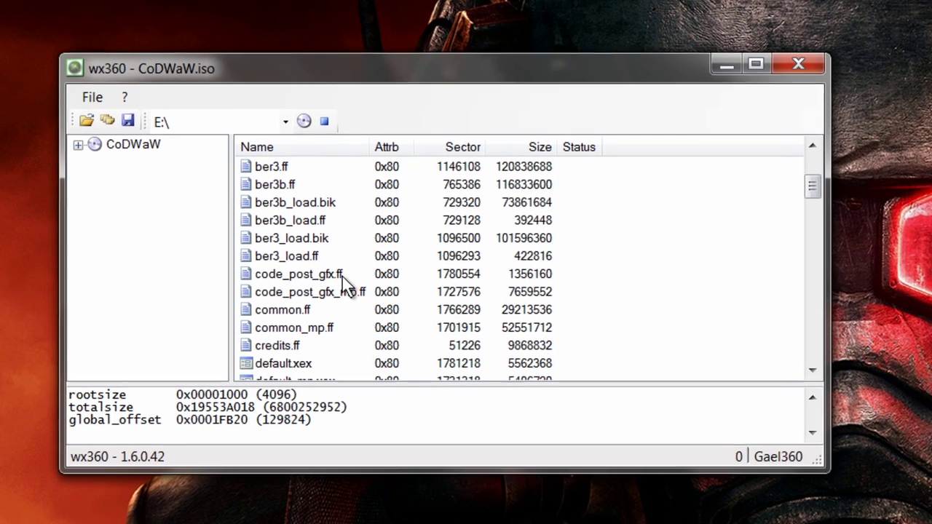
{"action": "left_click", "coordinate": [342, 275]}
{"action": "left_click", "coordinate": [376, 309]}
{"action": "left_click", "coordinate": [368, 276]}
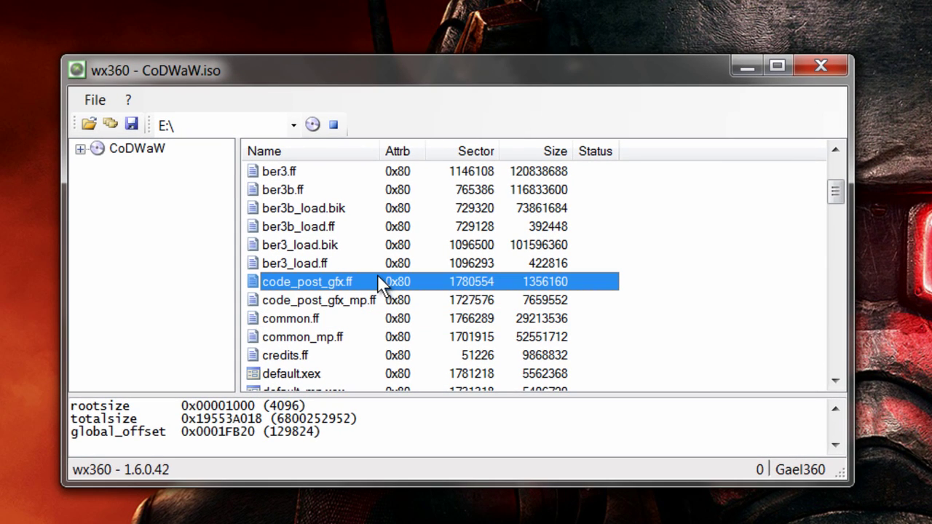
{"action": "right_click", "coordinate": [379, 283]}
{"action": "left_click", "coordinate": [423, 309]}
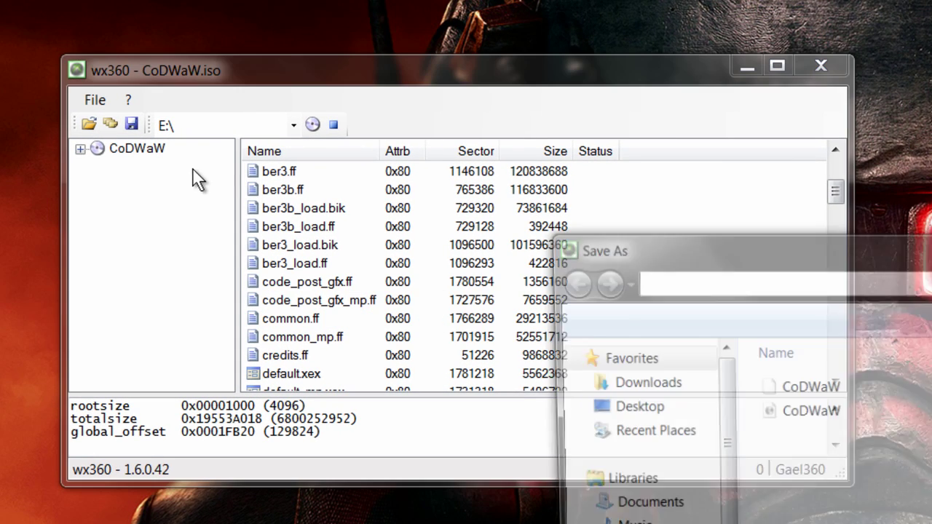
{"action": "left_click", "coordinate": [615, 406]}
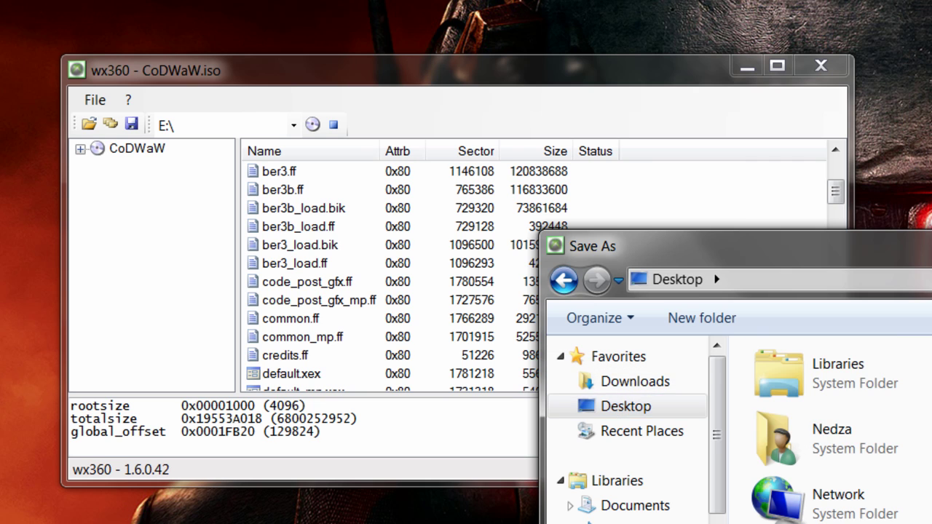
{"action": "key", "text": "Return"}
Extract common.ff from the ISO to the Desktop
{"action": "left_click", "coordinate": [325, 316]}
{"action": "right_click", "coordinate": [326, 317]}
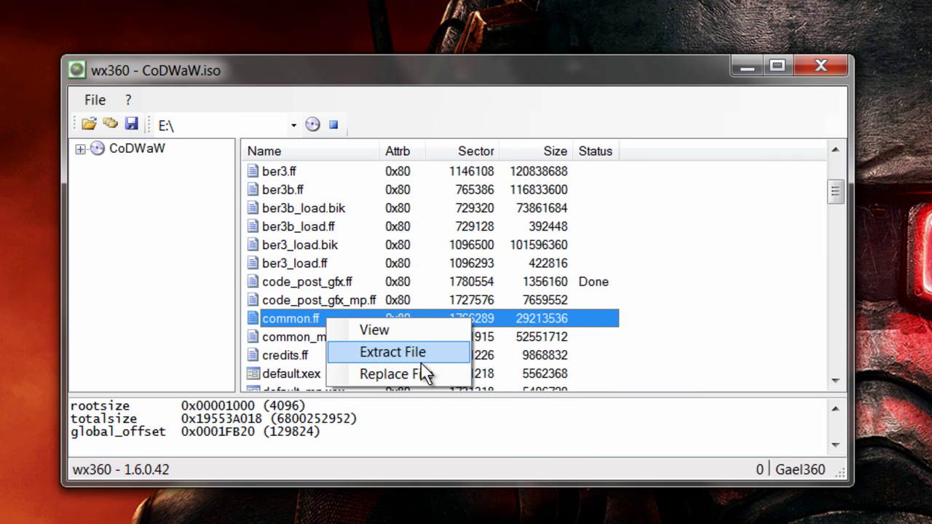
{"action": "left_click", "coordinate": [418, 354]}
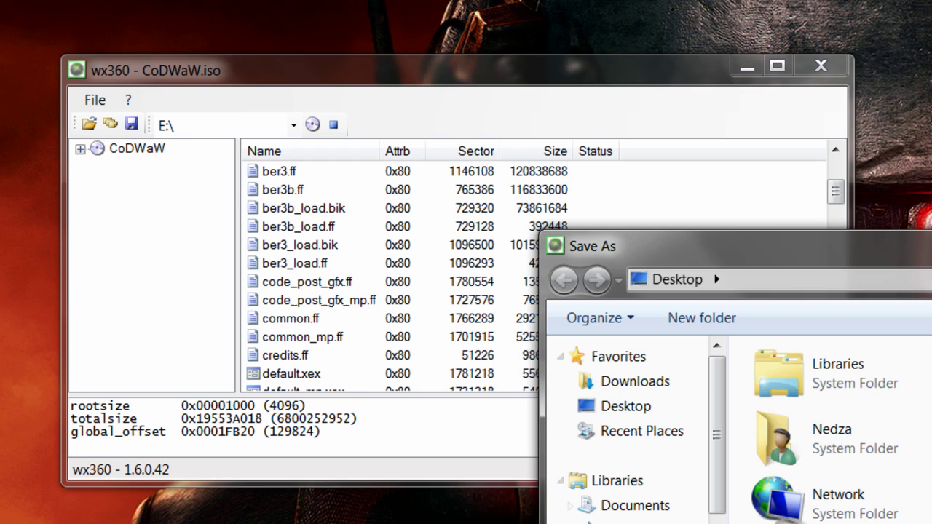
{"action": "key", "text": "Return"}
Extract the first of the three nazi_zombie_protot... files listed in the ISO, keeping its default file name
{"action": "scroll", "coordinate": [374, 287], "scroll_direction": "down", "scroll_amount": 15}
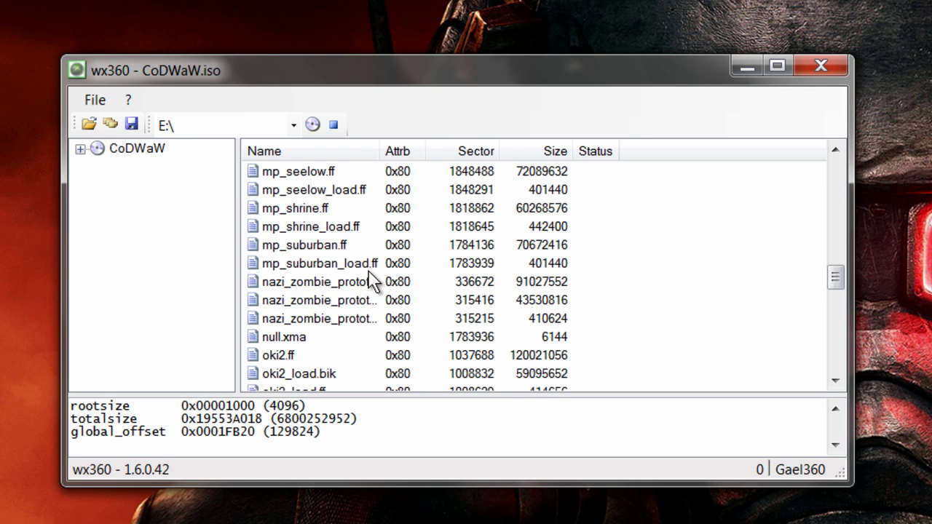
{"action": "left_click", "coordinate": [353, 279]}
{"action": "right_click", "coordinate": [348, 280]}
{"action": "left_click", "coordinate": [388, 314]}
{"action": "key", "text": "Return"}
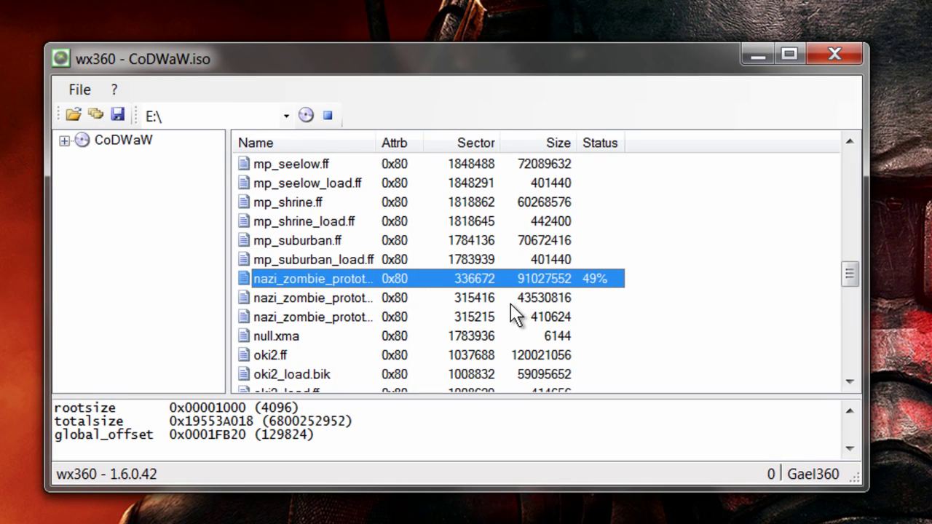
Extract default.xex from the ISO, keeping its default file name
{"action": "scroll", "coordinate": [473, 335], "scroll_direction": "up", "scroll_amount": 8}
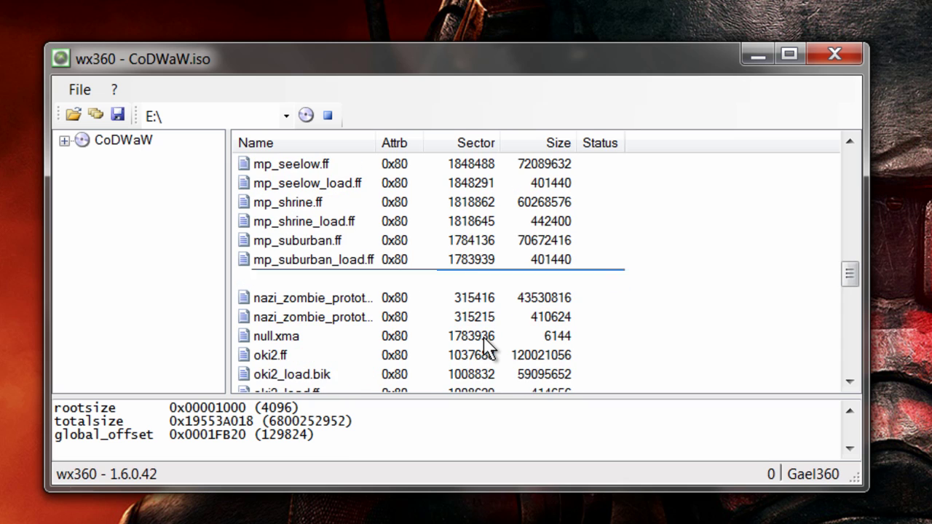
{"action": "scroll", "coordinate": [561, 288], "scroll_direction": "up", "scroll_amount": 10}
{"action": "scroll", "coordinate": [492, 280], "scroll_direction": "up", "scroll_amount": 10}
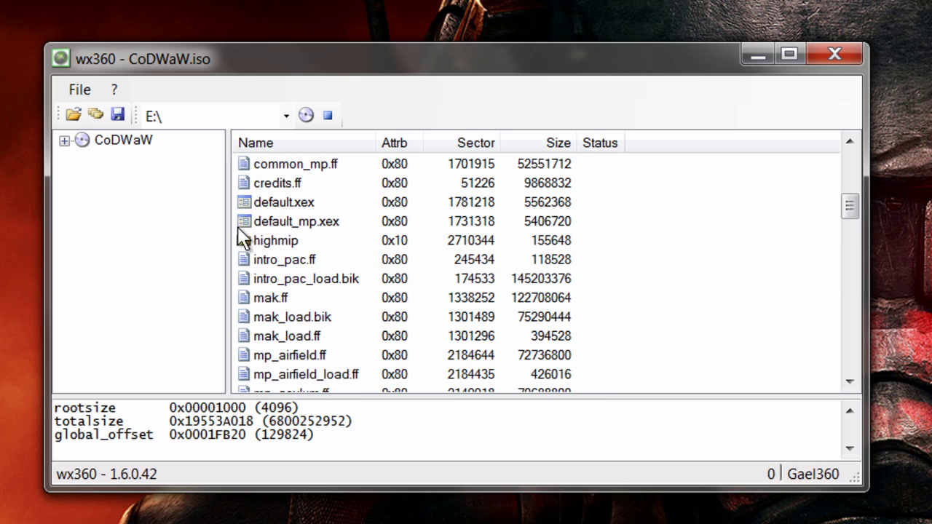
{"action": "left_click", "coordinate": [318, 200]}
{"action": "right_click", "coordinate": [319, 201]}
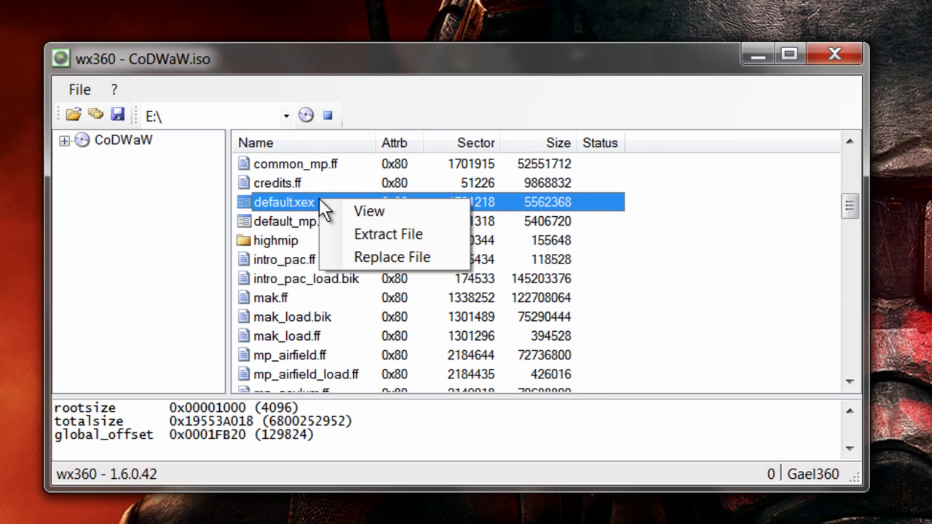
{"action": "left_click", "coordinate": [364, 240]}
{"action": "key", "text": "Return"}
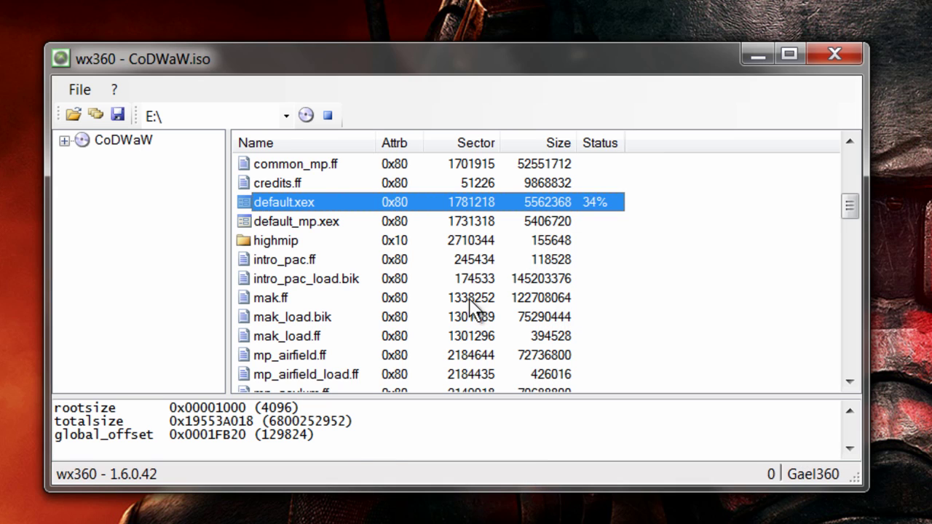
Check the extraction status of the files and view the available file actions for code_post_gfx.ff without applying any
{"action": "scroll", "coordinate": [501, 288], "scroll_direction": "up", "scroll_amount": 7}
{"action": "scroll", "coordinate": [505, 291], "scroll_direction": "down", "scroll_amount": 3}
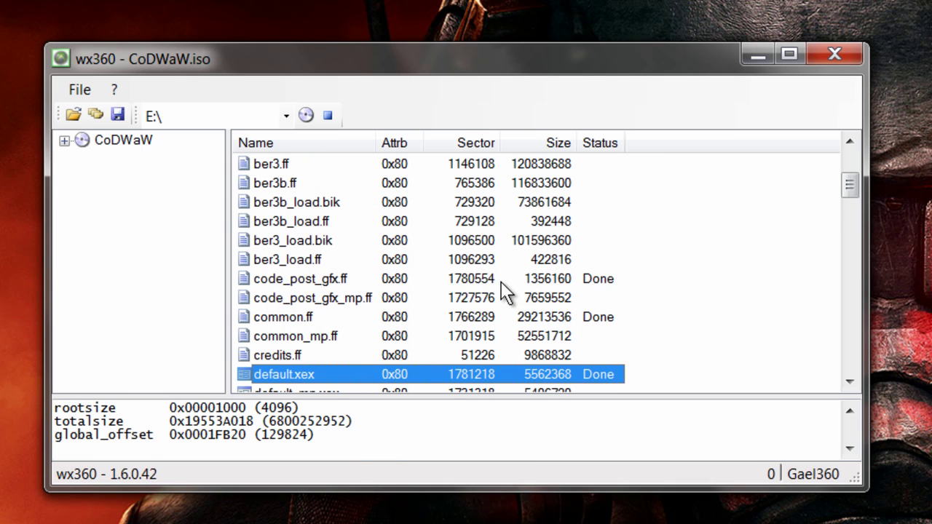
{"action": "left_click", "coordinate": [432, 278]}
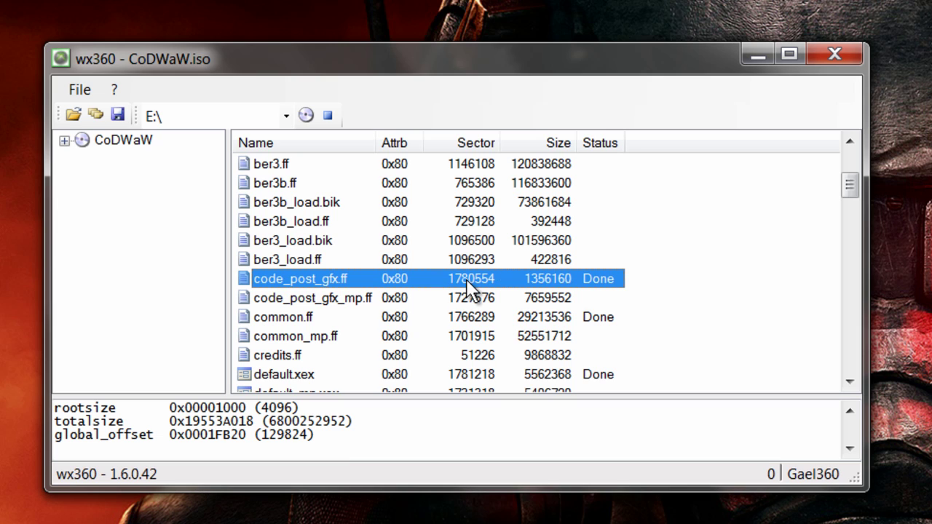
{"action": "right_click", "coordinate": [466, 280]}
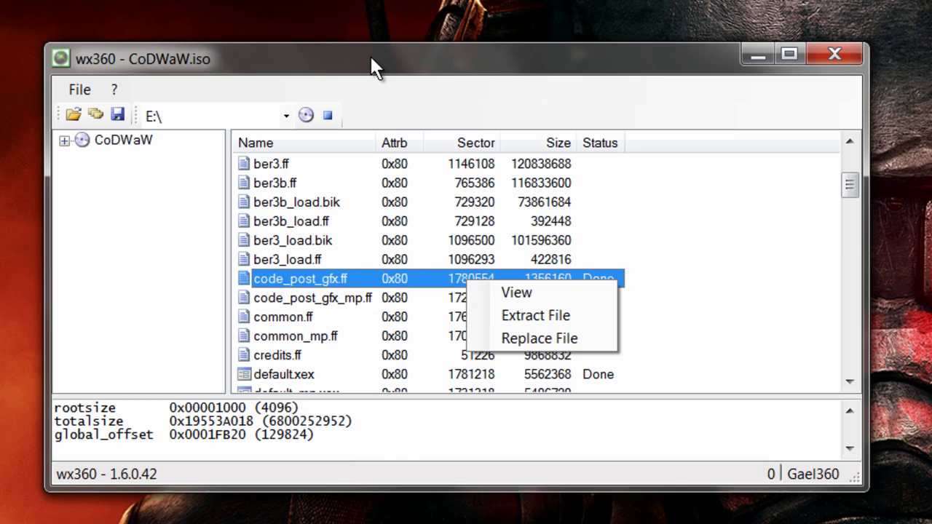
{"action": "left_click_drag", "start_coordinate": [370, 56], "coordinate": [450, 71]}
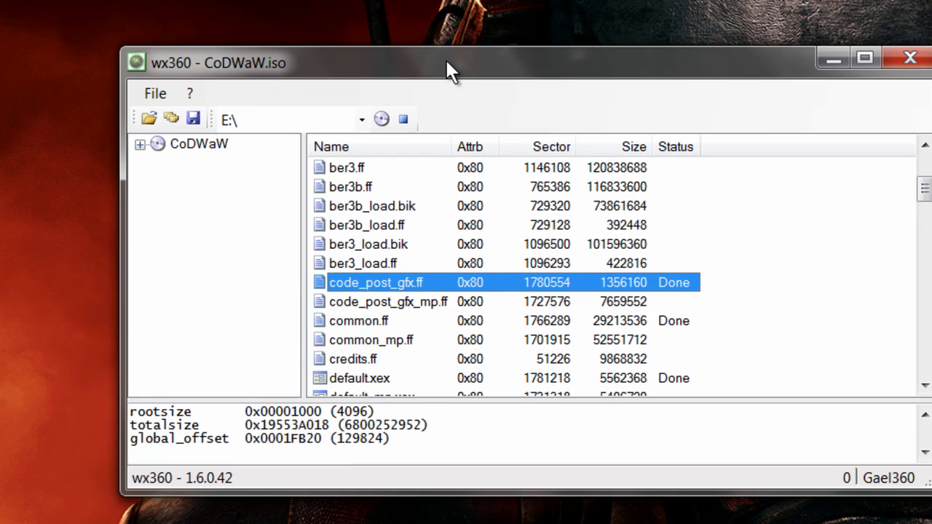
Replace code_post_gfx.ff in the ISO with the code_post_gfx.ff file from the Motion Flex v2.1 folder on the Desktop
{"action": "right_click", "coordinate": [515, 285]}
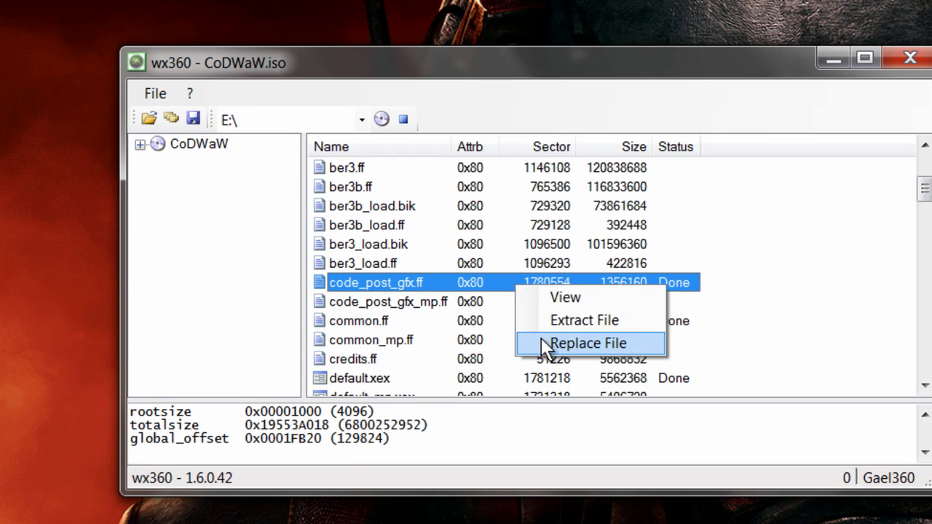
{"action": "right_click", "coordinate": [401, 285]}
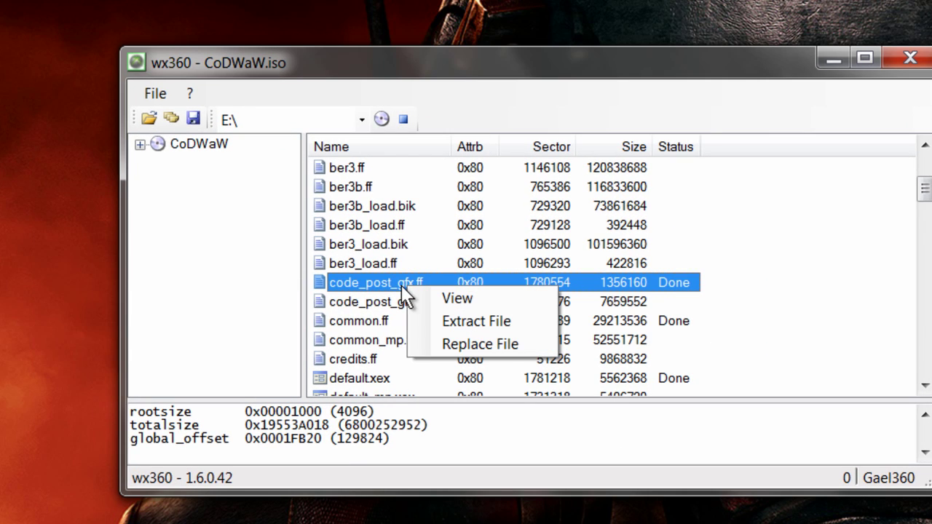
{"action": "left_click", "coordinate": [466, 344]}
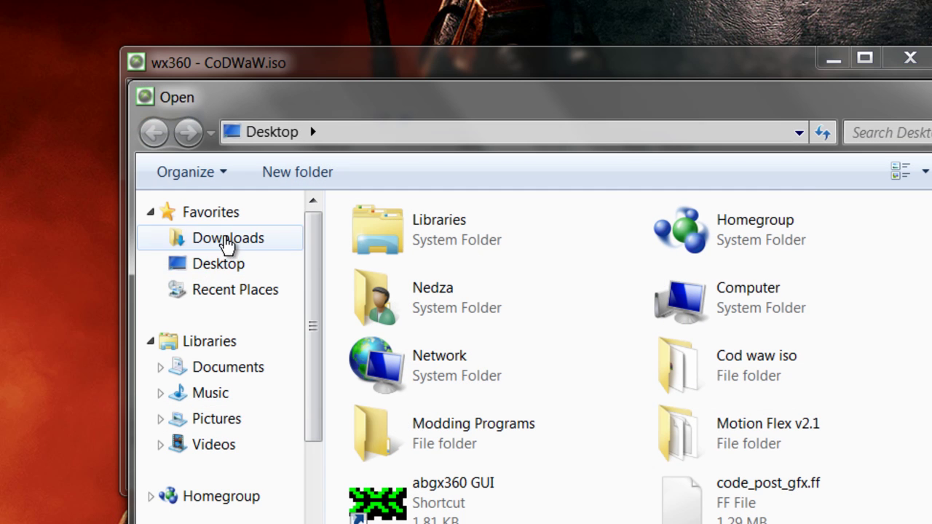
{"action": "double_click", "coordinate": [773, 451]}
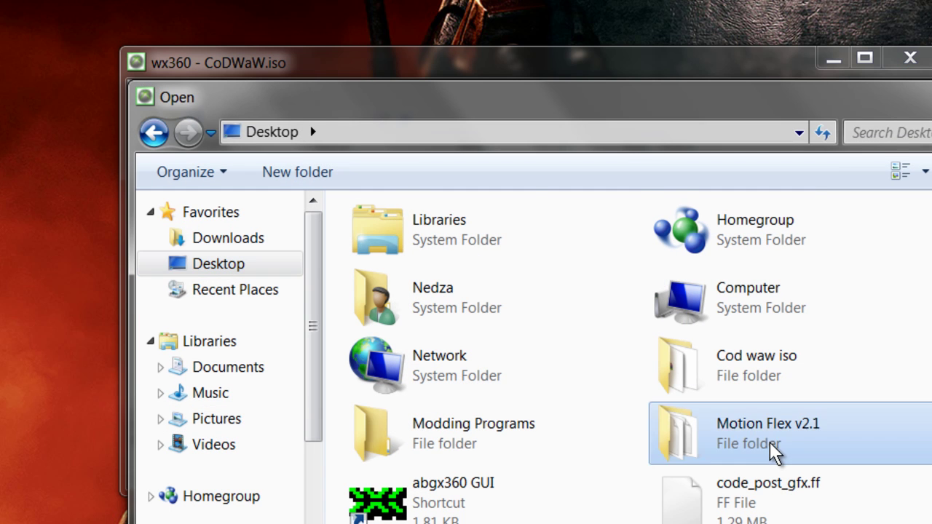
{"action": "double_click", "coordinate": [466, 244]}
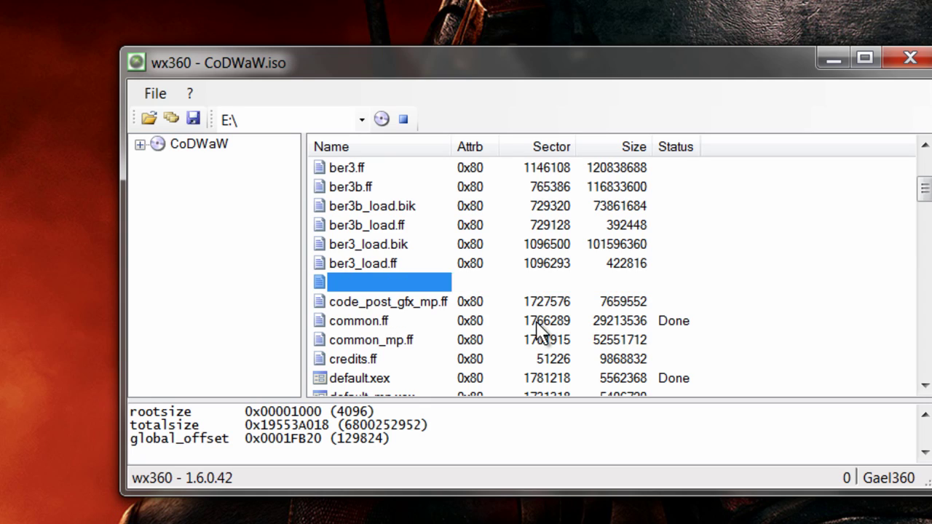
Replace common.ff in the ISO with the common.ff file from the Motion Flex v2.1 folder
{"action": "left_click", "coordinate": [486, 321]}
{"action": "right_click", "coordinate": [486, 320]}
{"action": "left_click", "coordinate": [540, 380]}
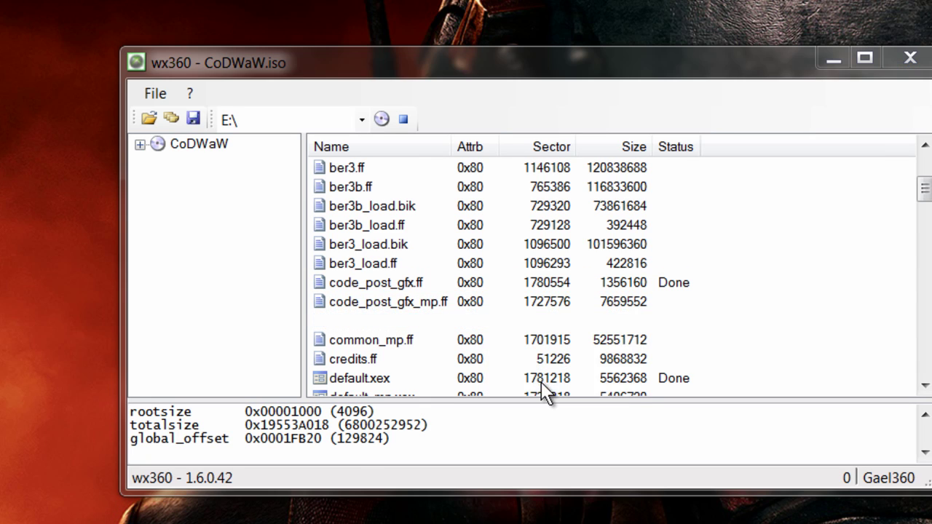
{"action": "left_click", "coordinate": [435, 295]}
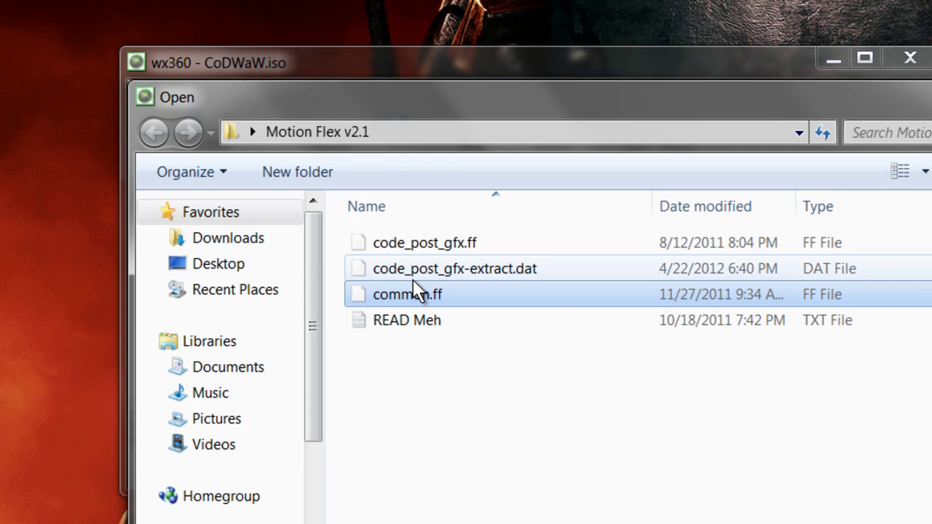
{"action": "double_click", "coordinate": [413, 294]}
Replace the first of the three nazi_zombie_protot... files in the ISO with nazi_zombie_prototype.ff from the Desktop
{"action": "scroll", "coordinate": [593, 339], "scroll_direction": "down", "scroll_amount": 10}
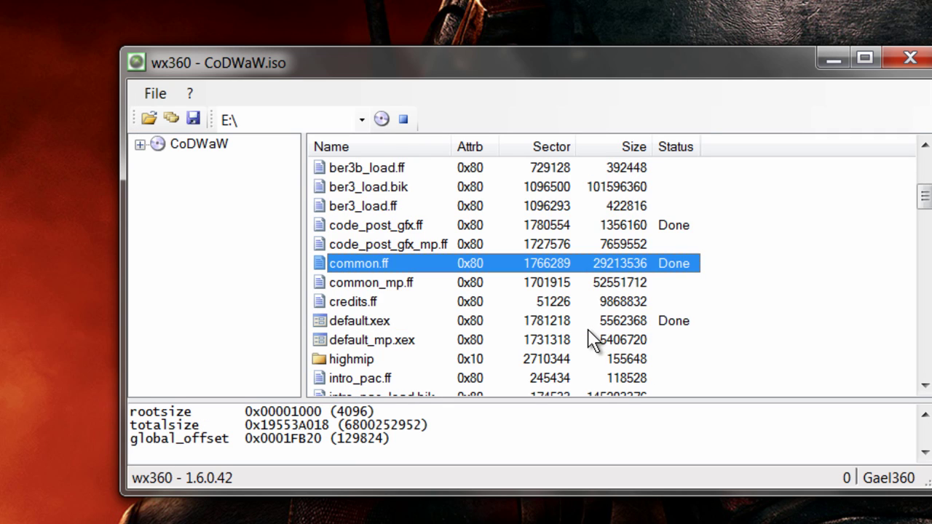
{"action": "scroll", "coordinate": [592, 339], "scroll_direction": "down", "scroll_amount": 7}
{"action": "left_click", "coordinate": [550, 272]}
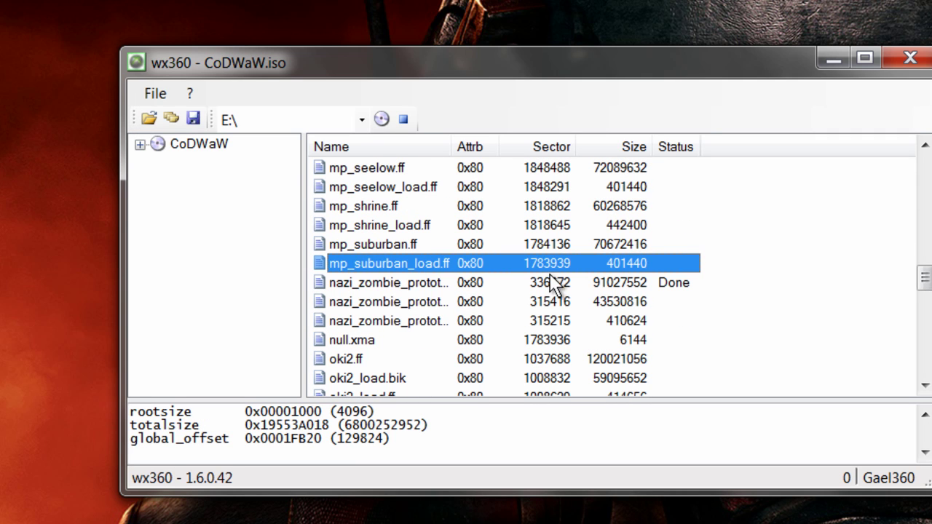
{"action": "left_click", "coordinate": [551, 282]}
{"action": "right_click", "coordinate": [551, 283]}
{"action": "left_click", "coordinate": [593, 339]}
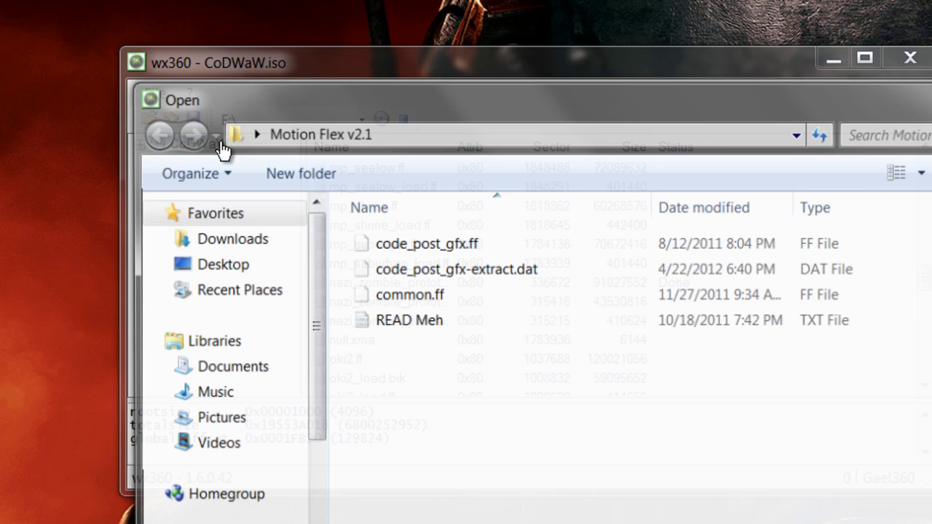
{"action": "left_click", "coordinate": [231, 265]}
{"action": "scroll", "coordinate": [526, 340], "scroll_direction": "down", "scroll_amount": 2}
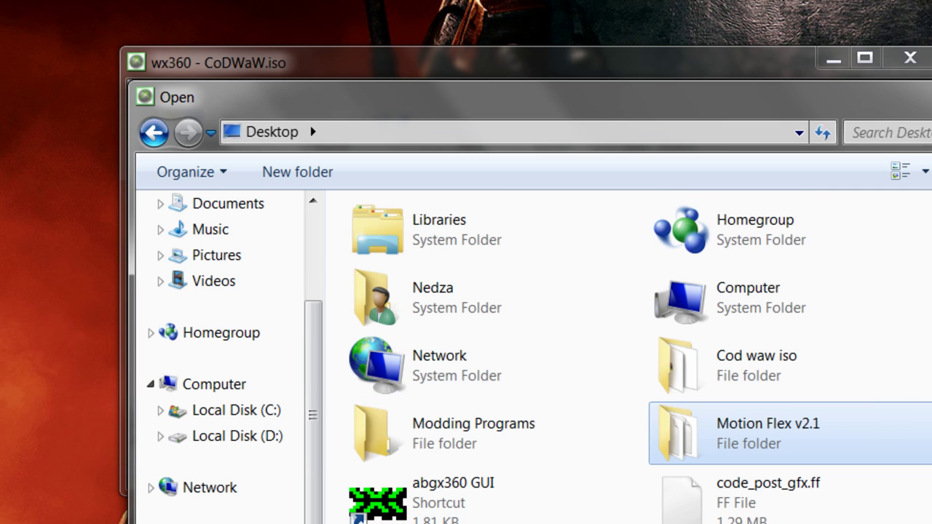
{"action": "scroll", "coordinate": [628, 357], "scroll_direction": "down", "scroll_amount": 2}
{"action": "double_click", "coordinate": [492, 502]}
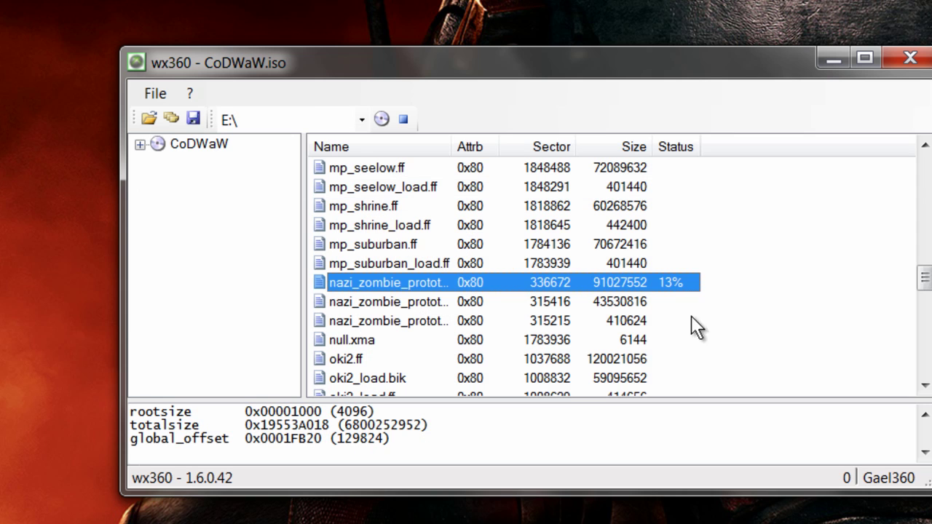
Replace default.xex in the ISO with the default.xex file from the Desktop
{"action": "scroll", "coordinate": [626, 363], "scroll_direction": "up", "scroll_amount": 15}
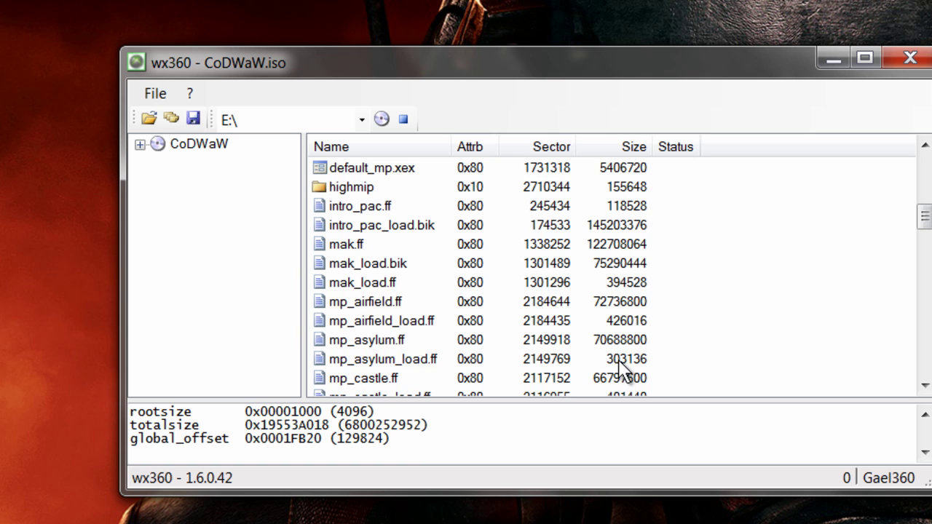
{"action": "right_click", "coordinate": [559, 375]}
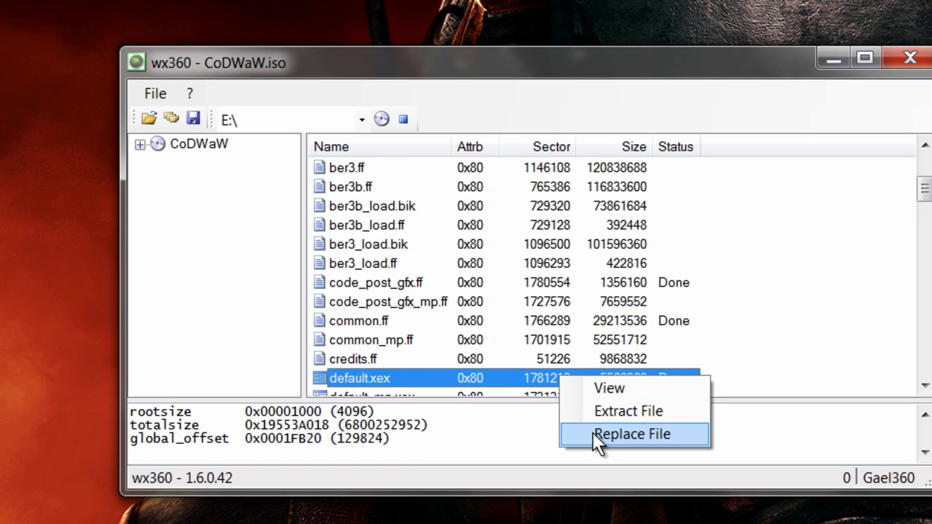
{"action": "left_click", "coordinate": [596, 435]}
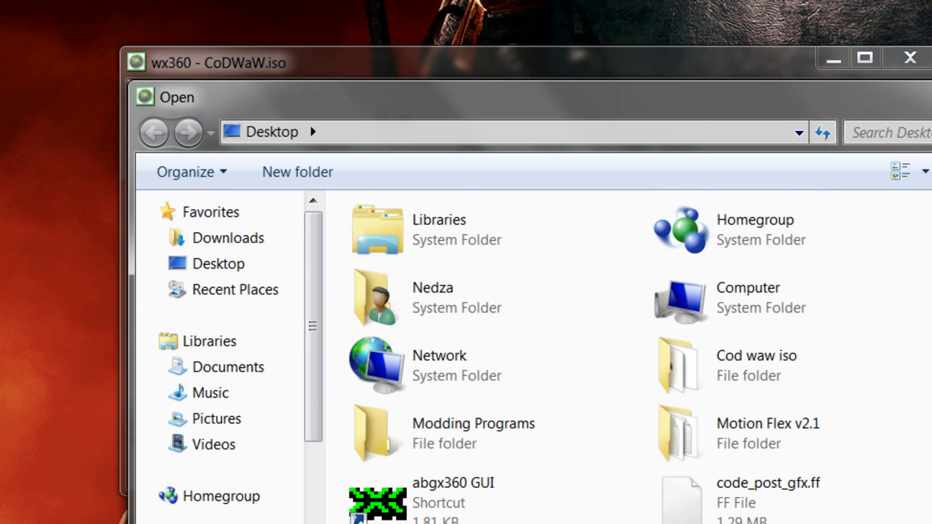
{"action": "scroll", "coordinate": [626, 357], "scroll_direction": "down", "scroll_amount": 3}
{"action": "left_click", "coordinate": [750, 374]}
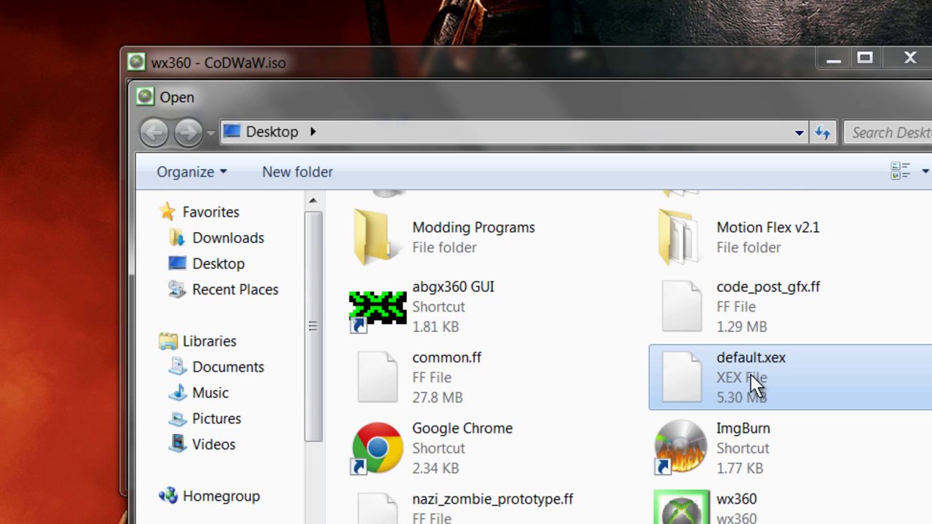
{"action": "double_click", "coordinate": [750, 374]}
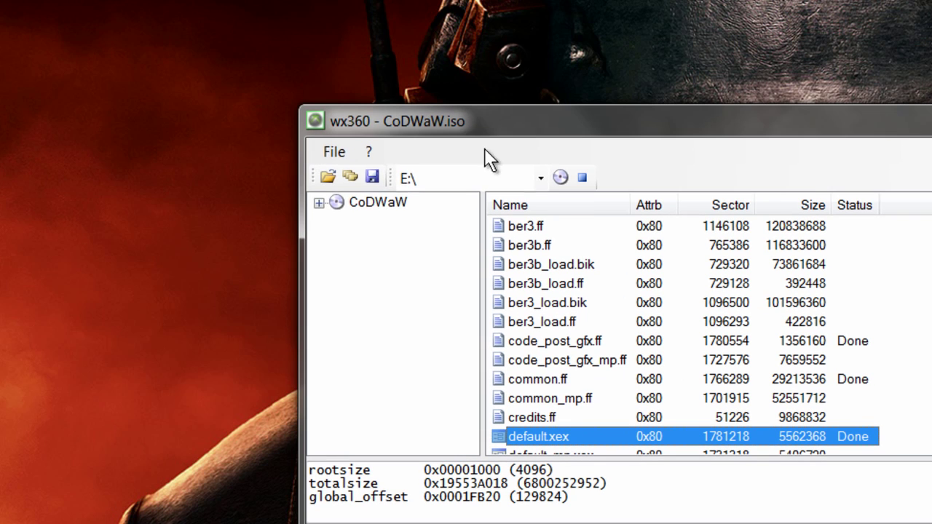
Exit wx360, switch to the abgx360 GUI and move its window clear of the abgx360 console output
{"action": "left_click", "coordinate": [334, 152]}
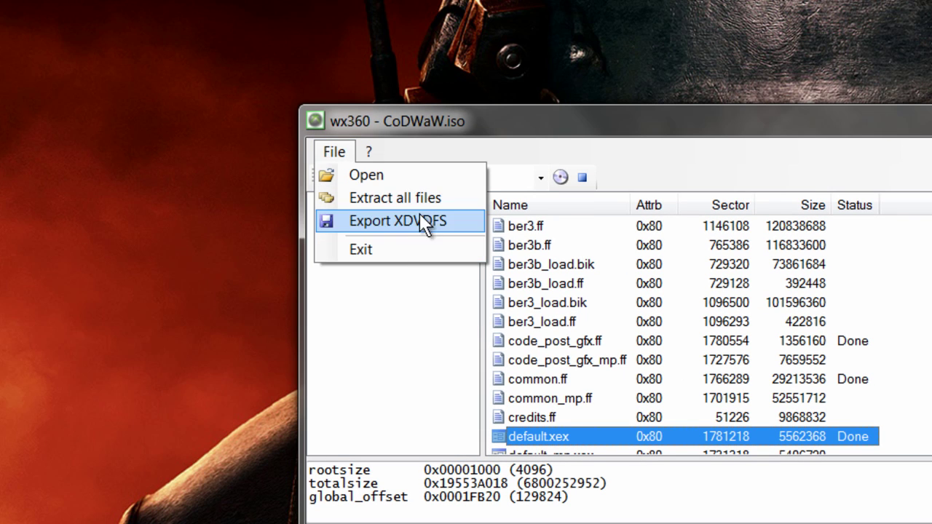
{"action": "left_click", "coordinate": [395, 249]}
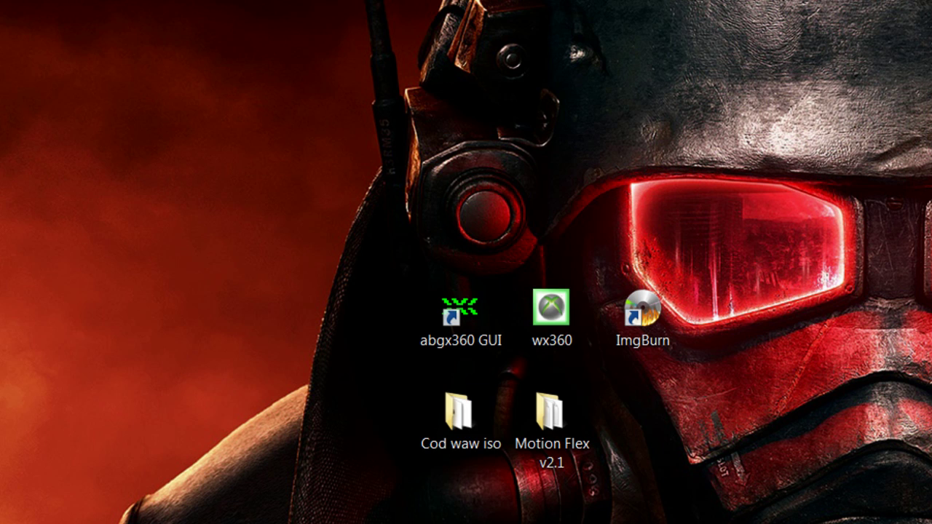
{"action": "key", "text": "alt+Tab"}
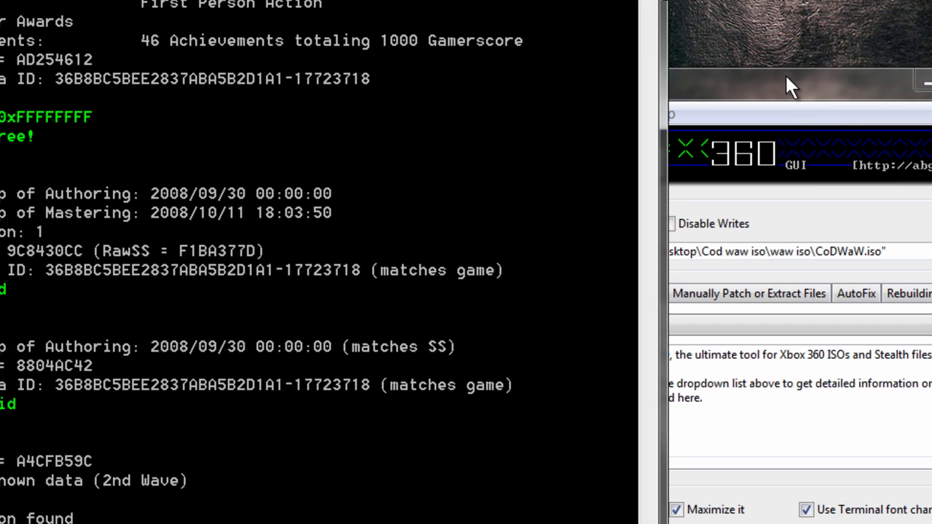
{"action": "left_click_drag", "start_coordinate": [790, 86], "coordinate": [931, 114]}
Review the abgx360 settings pages from Options through Misc, including the SplitVid choices and the console region code field
{"action": "left_click", "coordinate": [829, 318]}
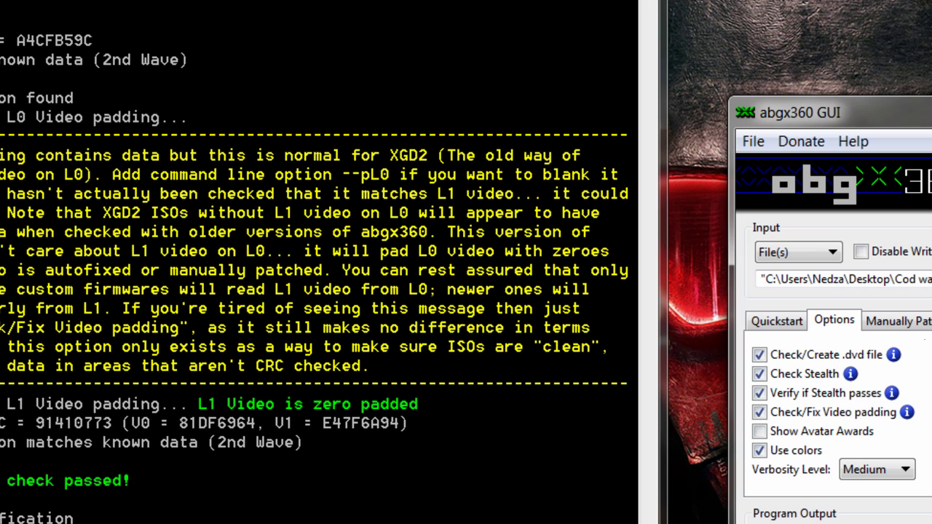
{"action": "key", "text": "ctrl+Tab"}
{"action": "key", "text": "ctrl+Tab"}
{"action": "key", "text": "ctrl+Tab"}
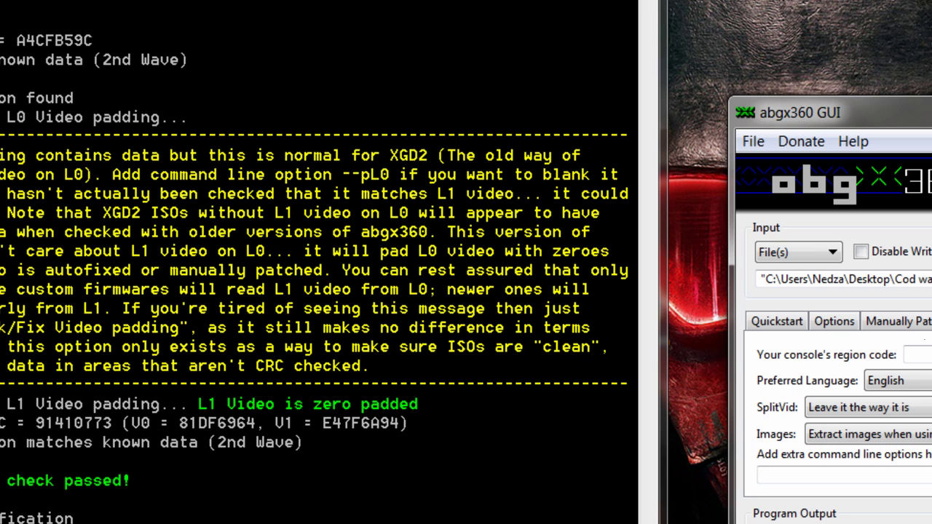
{"action": "key", "text": "ctrl+Tab"}
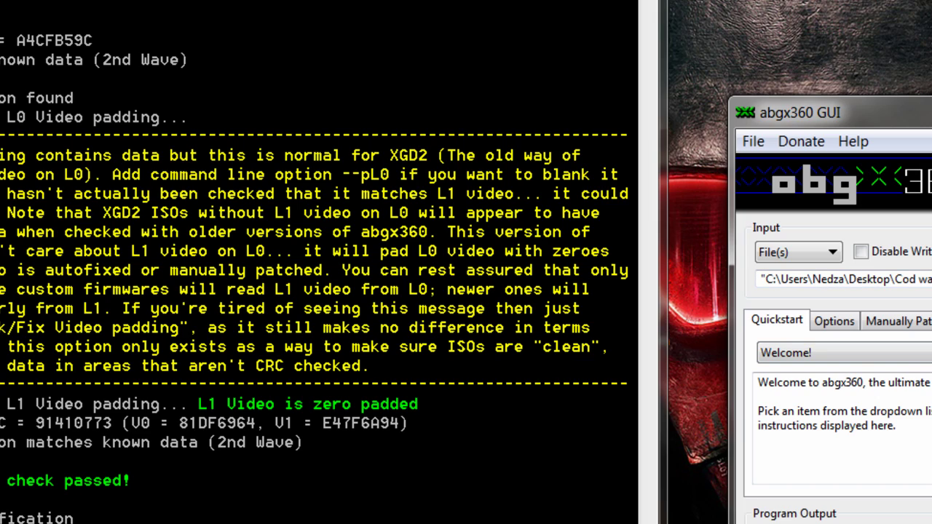
{"action": "key", "text": "ctrl+shift+Tab"}
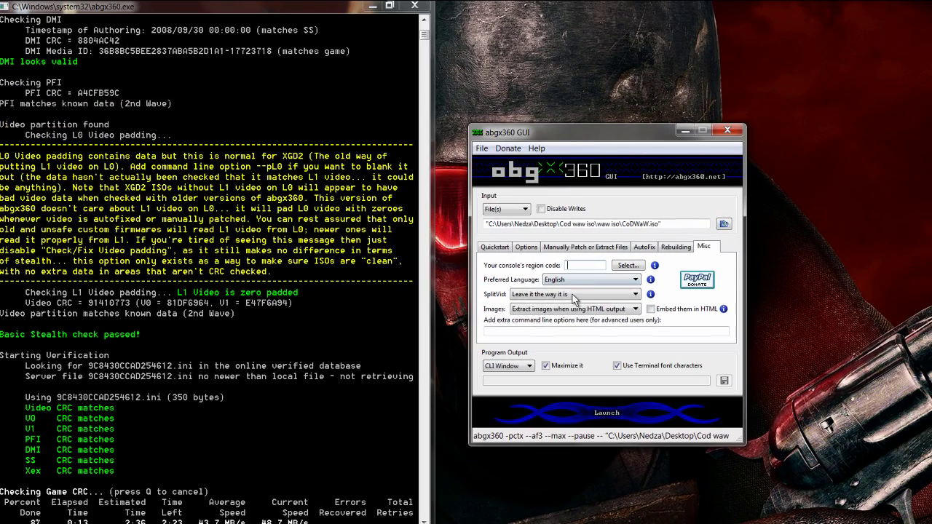
{"action": "left_click", "coordinate": [572, 295]}
{"action": "left_click", "coordinate": [572, 295]}
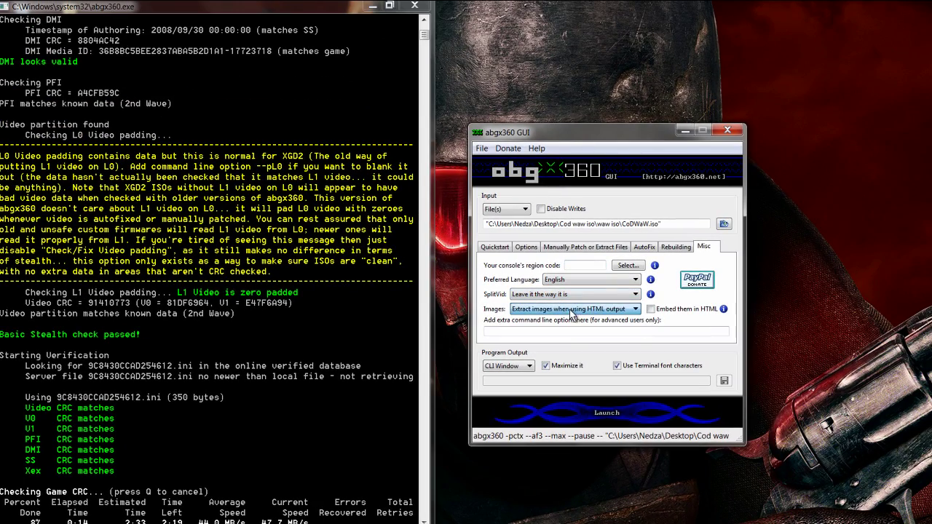
{"action": "left_click", "coordinate": [582, 268]}
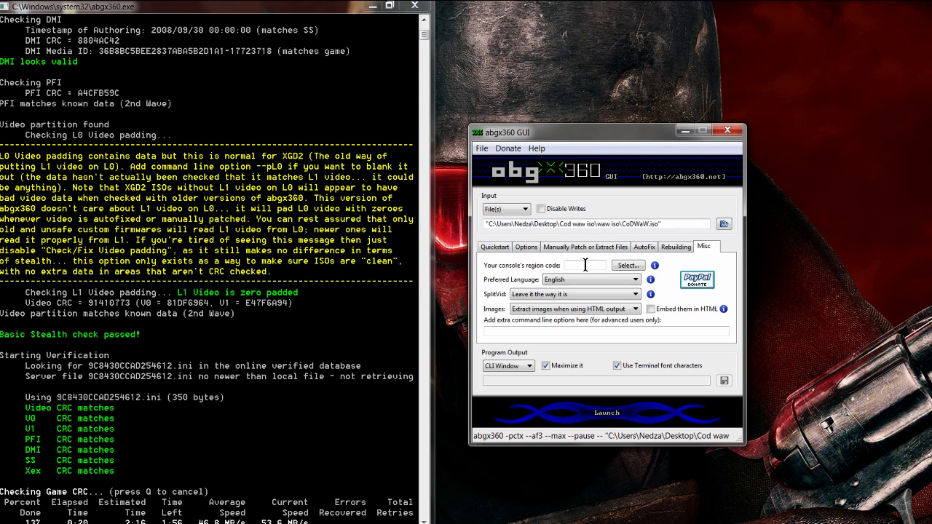
Examine the AutoFix threshold and the Options, Misc and Quickstart settings in abgx360, and check the Game CRC progress in the console
{"action": "left_click", "coordinate": [601, 247]}
{"action": "left_click", "coordinate": [642, 248]}
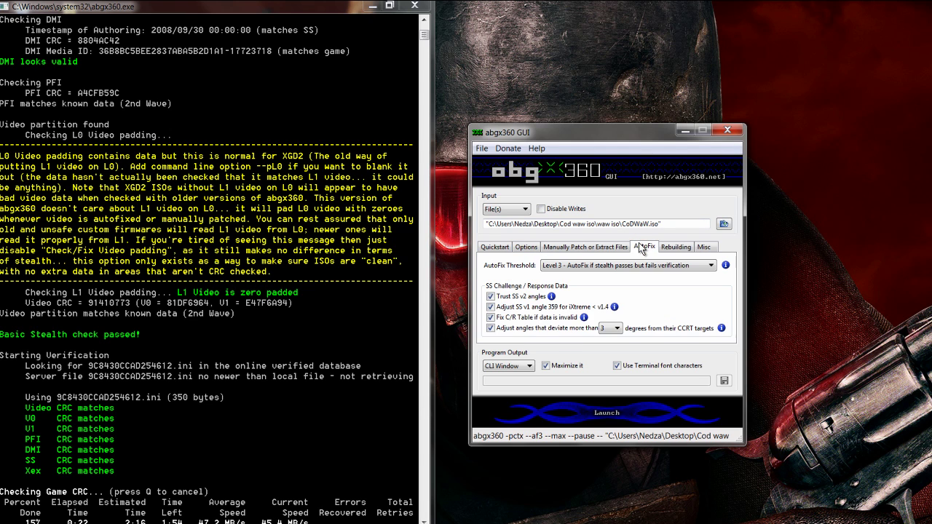
{"action": "left_click", "coordinate": [521, 248]}
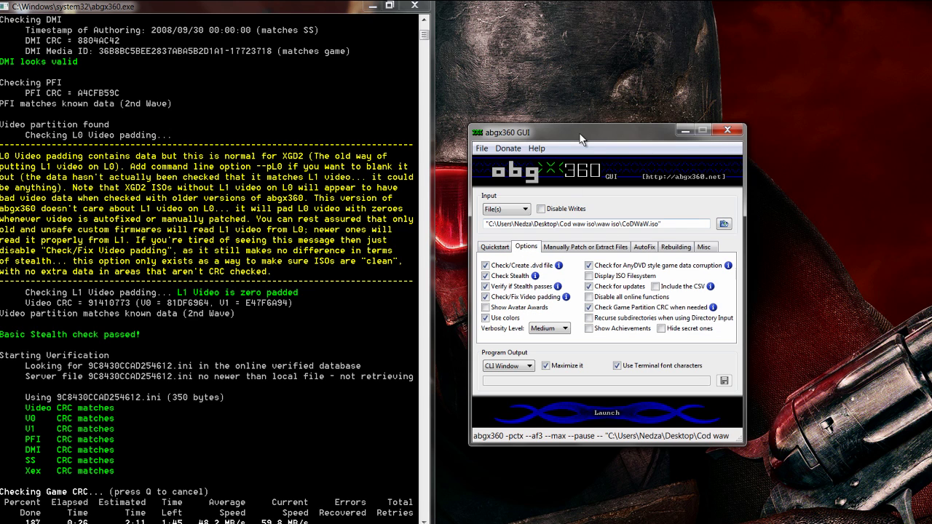
{"action": "left_click", "coordinate": [699, 247]}
{"action": "left_click", "coordinate": [588, 267]}
{"action": "left_click", "coordinate": [503, 247]}
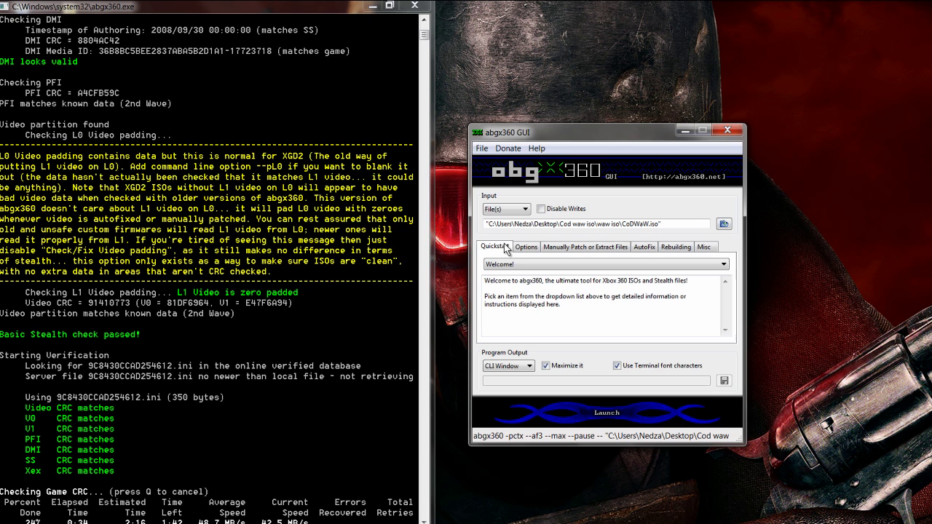
{"action": "left_click", "coordinate": [527, 247]}
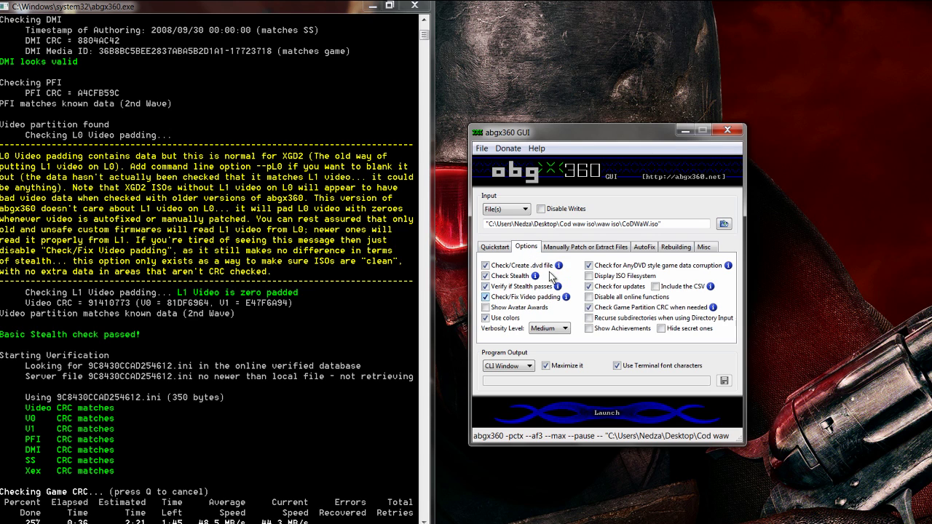
{"action": "left_click", "coordinate": [638, 248]}
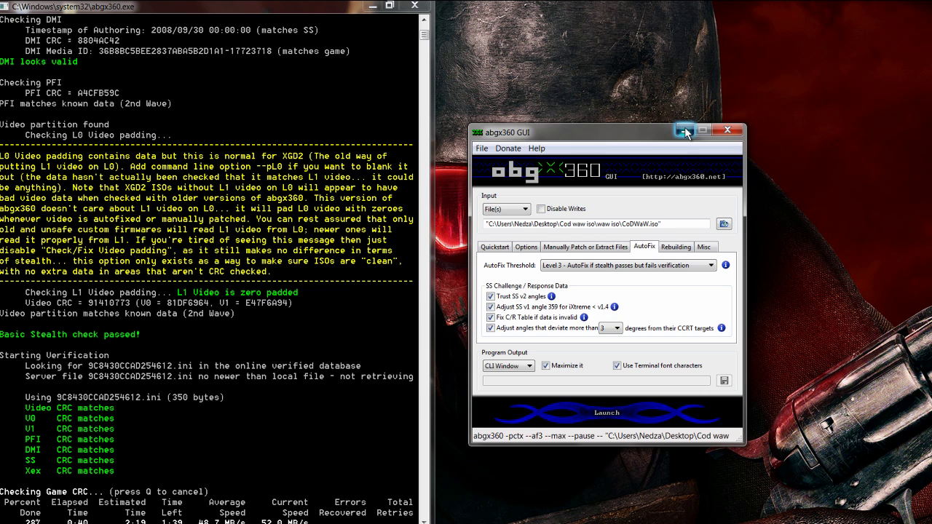
{"action": "left_click_drag", "start_coordinate": [595, 138], "coordinate": [606, 156]}
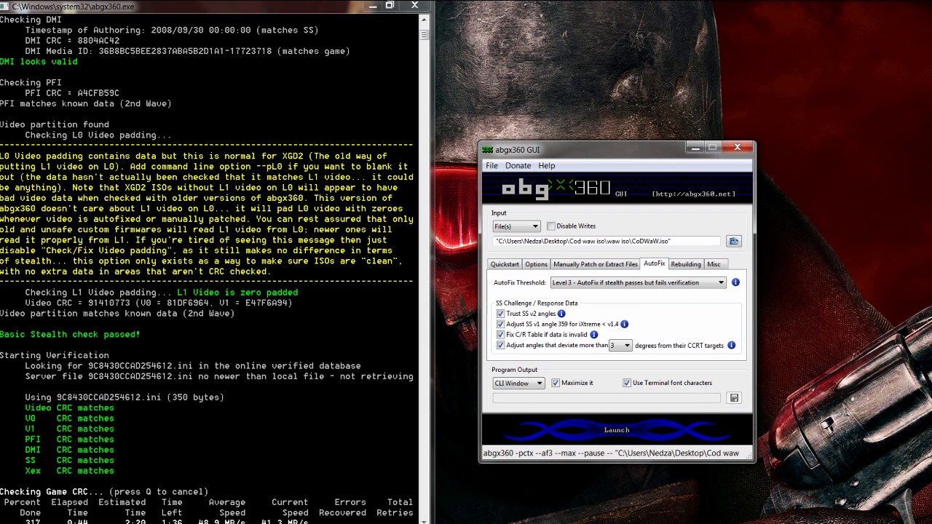
{"action": "key", "text": "alt+Tab"}
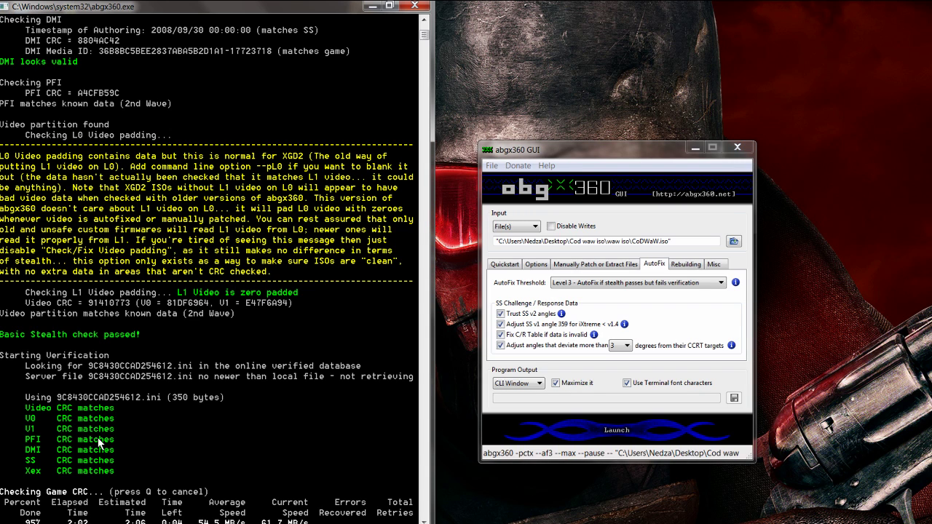
Switch to the AIM chat, send the reply "ty bro." in the open conversation and minimize the chat window
{"action": "key", "text": "alt+Tab"}
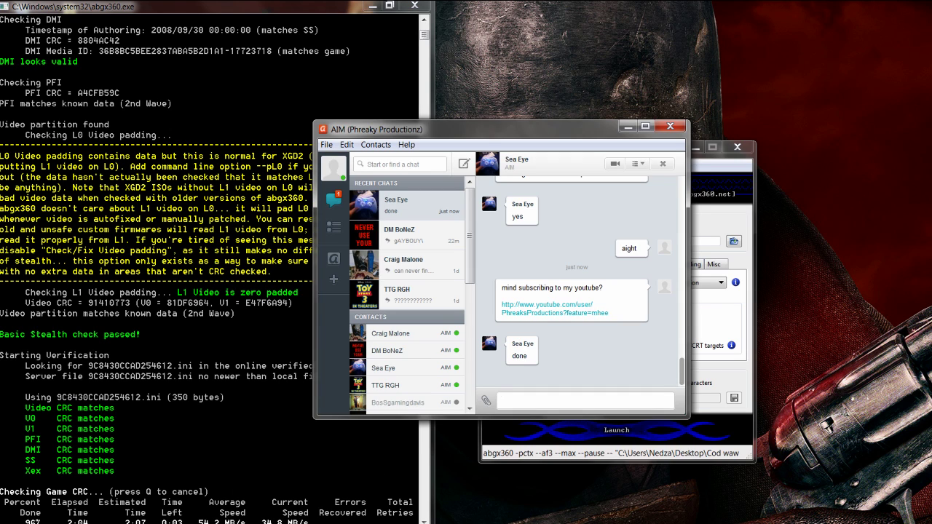
{"action": "type", "text": "ty ty"}
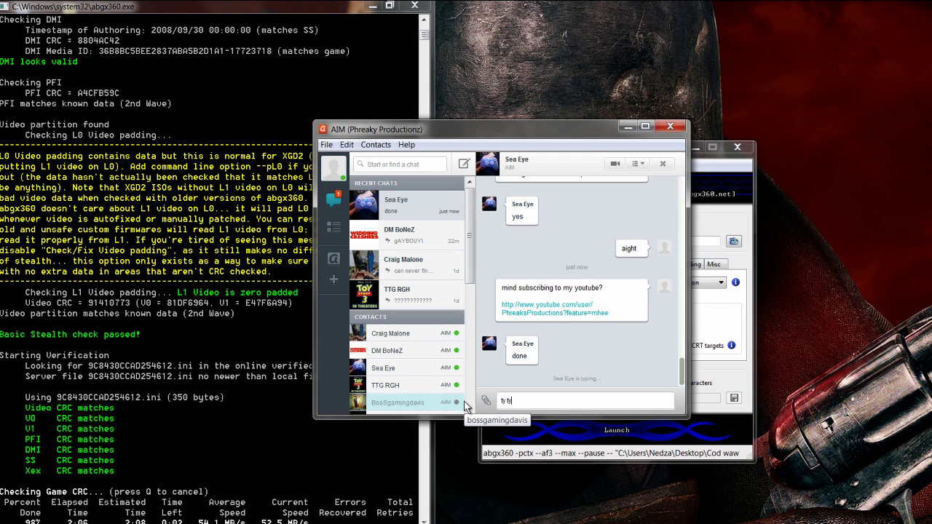
{"action": "key", "text": "BackSpace"}
{"action": "type", "text": "bro."}
{"action": "key", "text": "Return"}
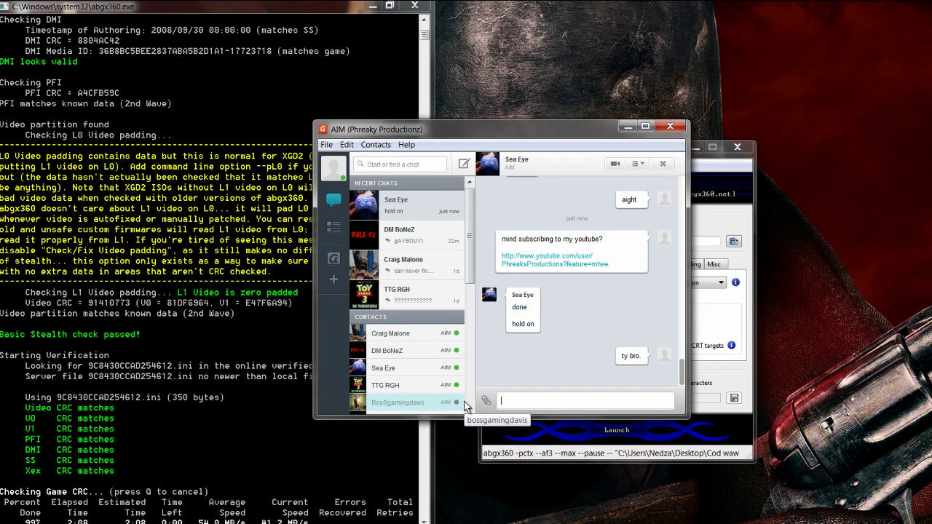
{"action": "left_click", "coordinate": [627, 127]}
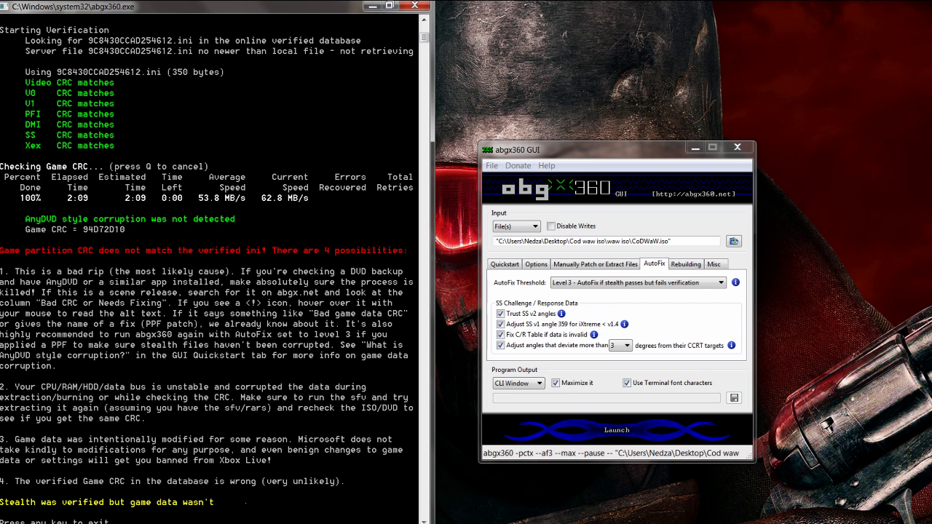
{"action": "key", "text": "alt+Tab"}
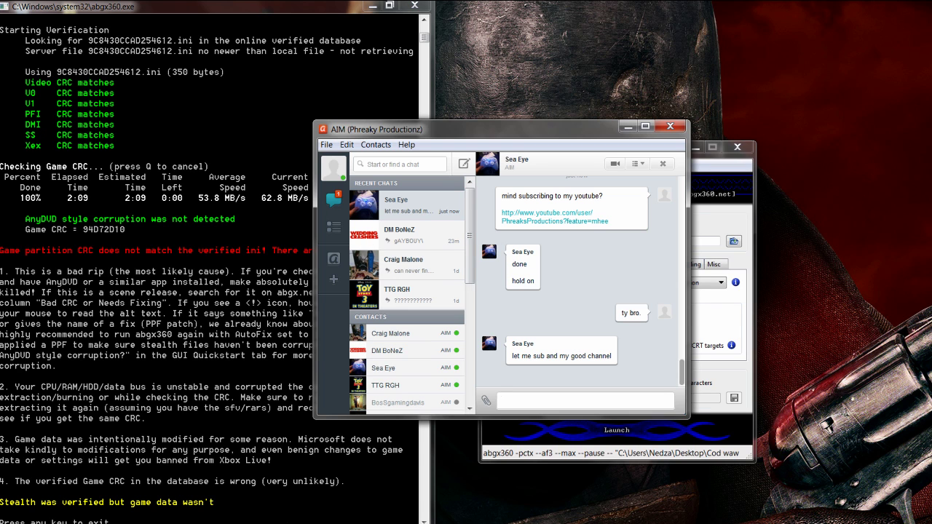
{"action": "left_click", "coordinate": [200, 523]}
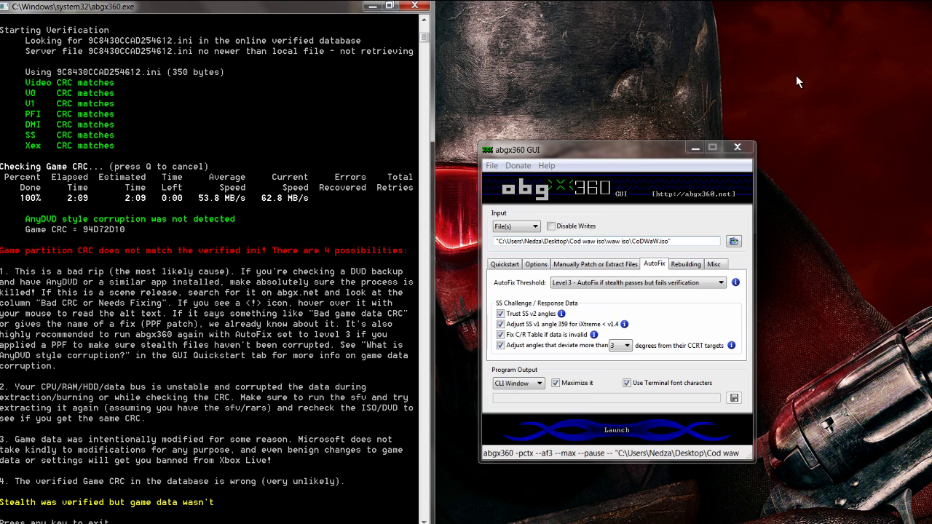
{"action": "left_click", "coordinate": [693, 148]}
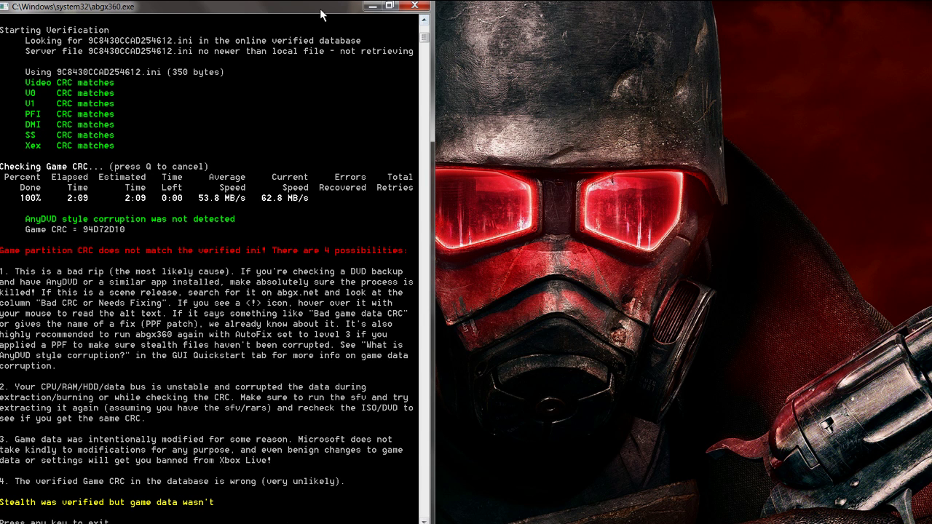
{"action": "left_click", "coordinate": [372, 6]}
{"action": "double_click", "coordinate": [361, 302]}
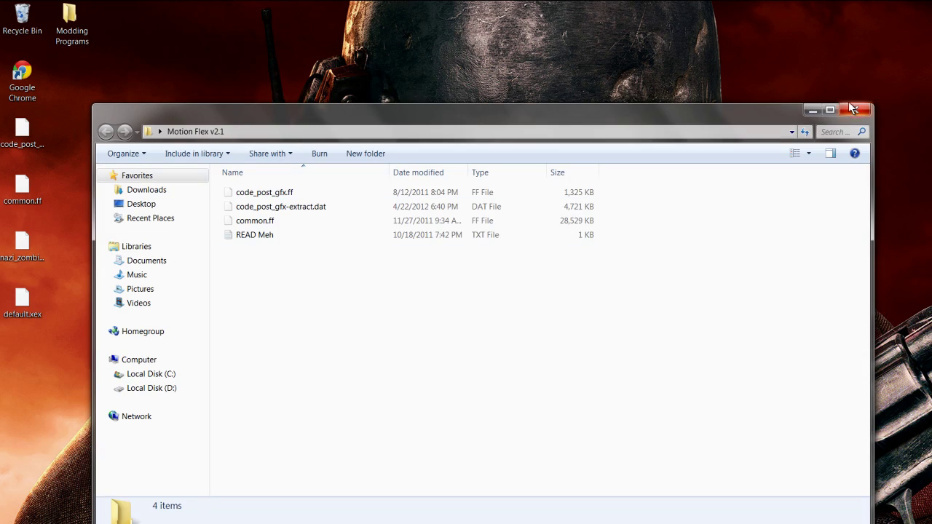
{"action": "left_click", "coordinate": [848, 109]}
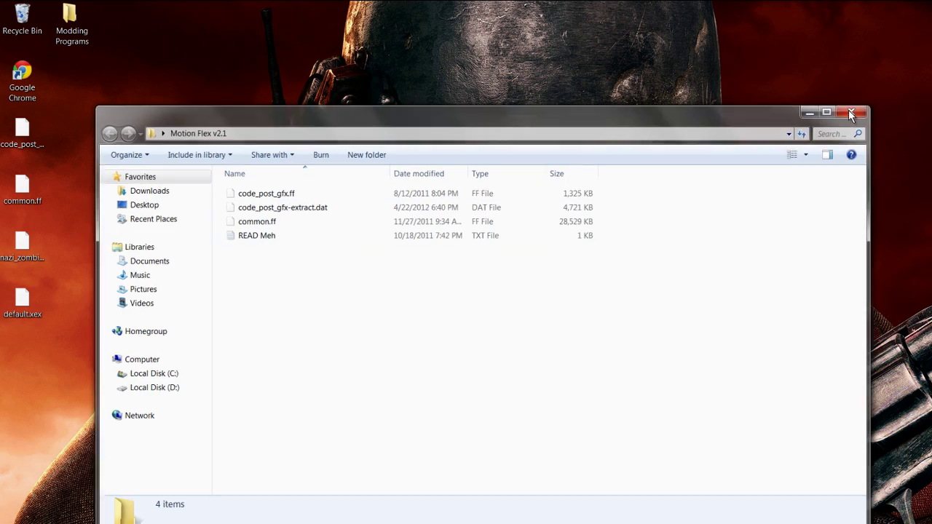
{"action": "key", "text": "alt+Tab"}
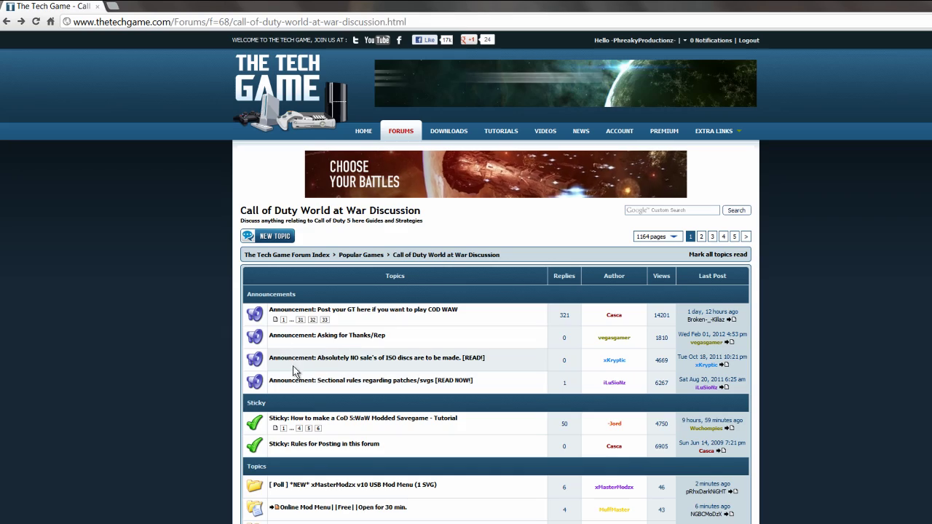
{"action": "key", "text": "super+d"}
Return to the finished abgx360 console, exit it and close the abgx360 GUI
{"action": "key", "text": "alt+Tab"}
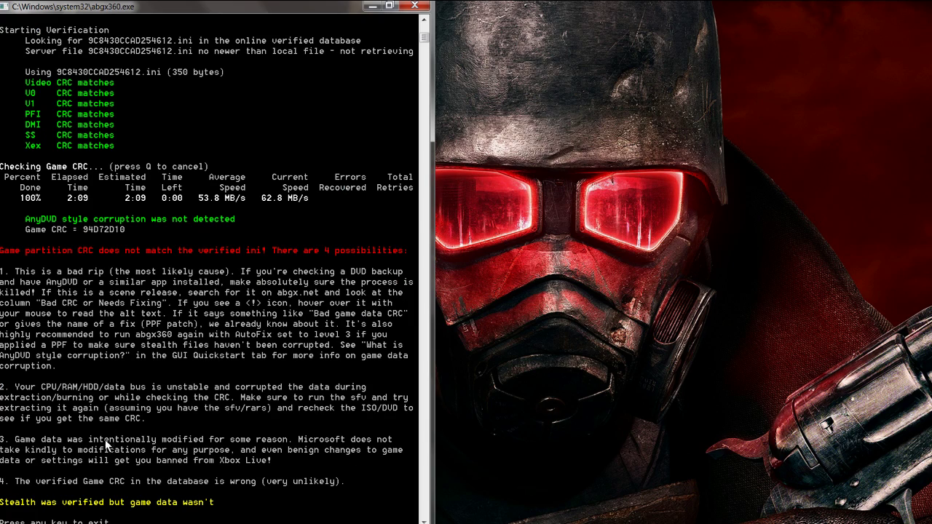
{"action": "key", "text": "Return"}
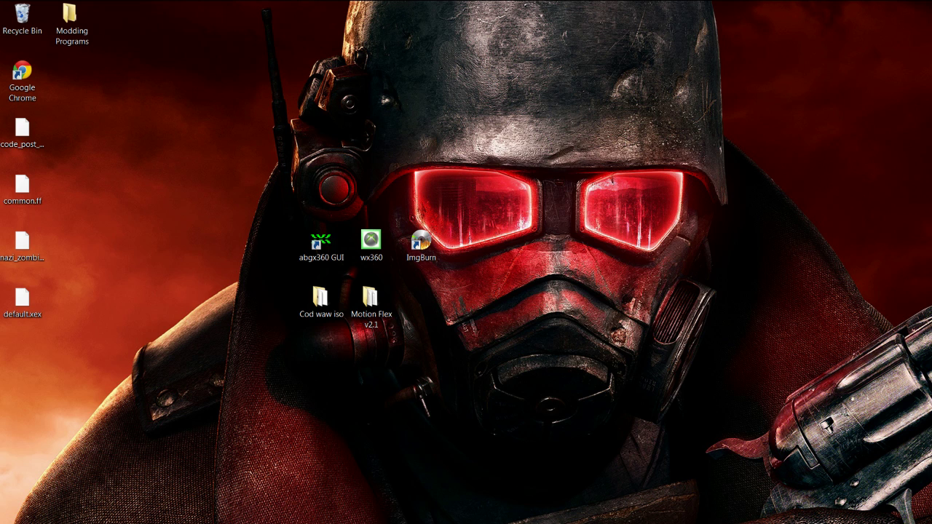
{"action": "key", "text": "alt+Tab"}
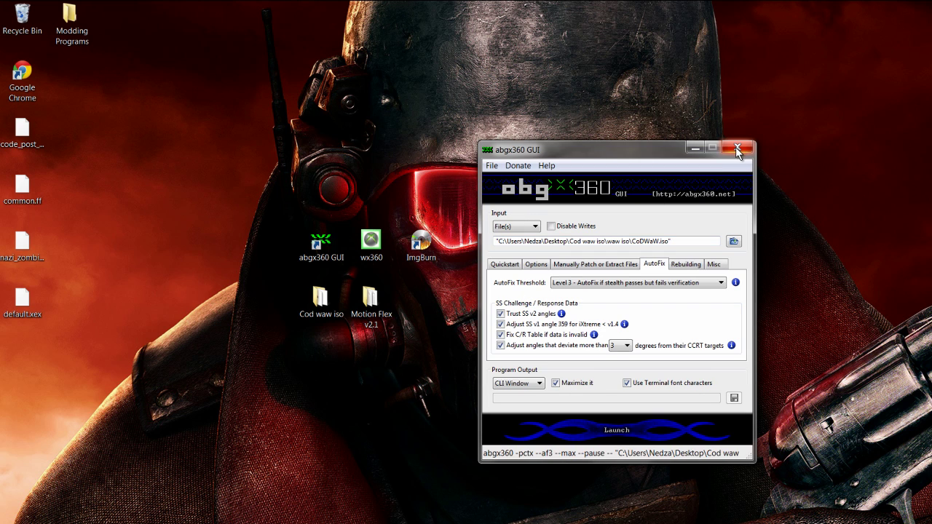
{"action": "left_click", "coordinate": [738, 149]}
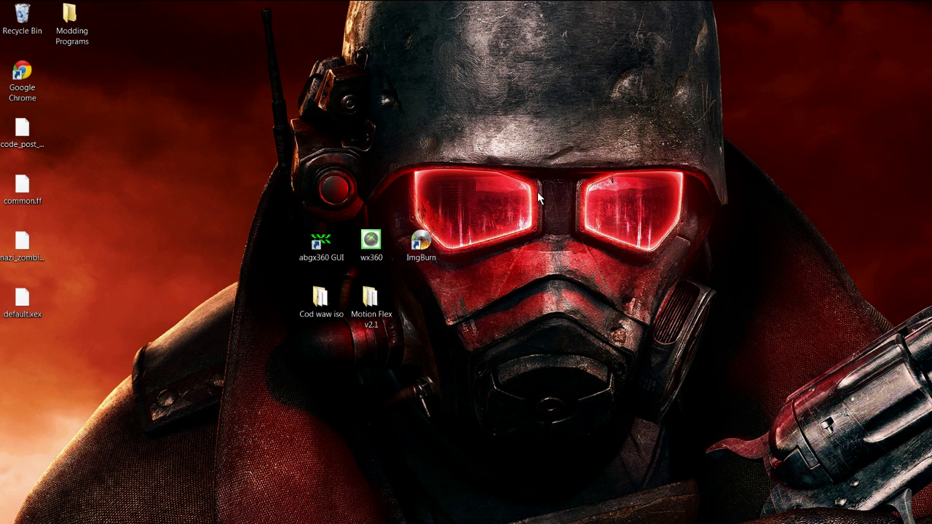
Launch ImgBurn from the desktop and choose to write an image file to disc
{"action": "right_click", "coordinate": [415, 236]}
{"action": "left_click", "coordinate": [441, 281]}
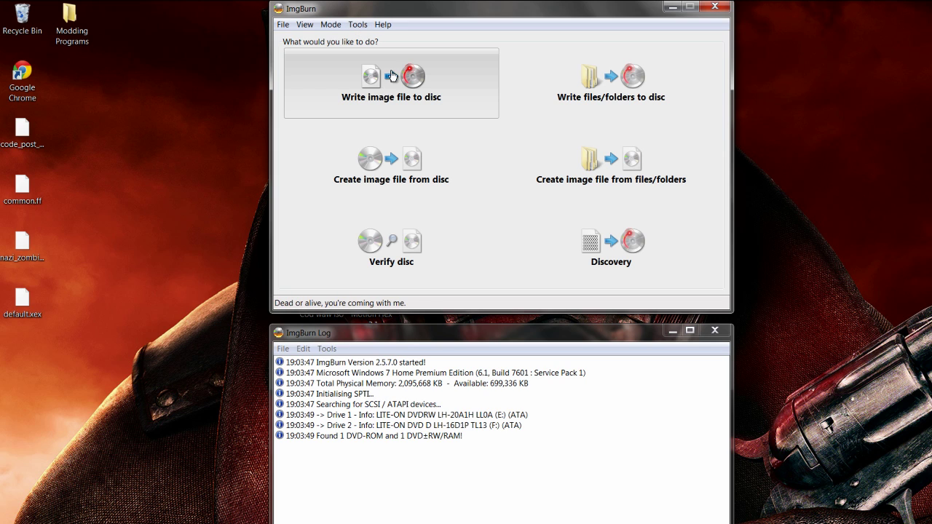
{"action": "left_click", "coordinate": [392, 76]}
In ImgBurn's Write settings, set the dual-layer break to User Specified with 1913760 sectors in L0 and accept the settings
{"action": "left_click", "coordinate": [357, 24]}
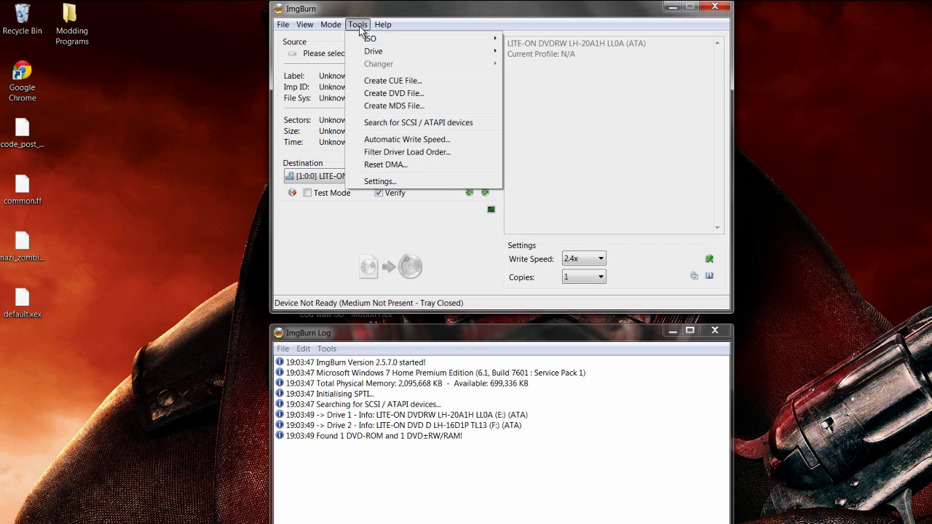
{"action": "left_click", "coordinate": [379, 182]}
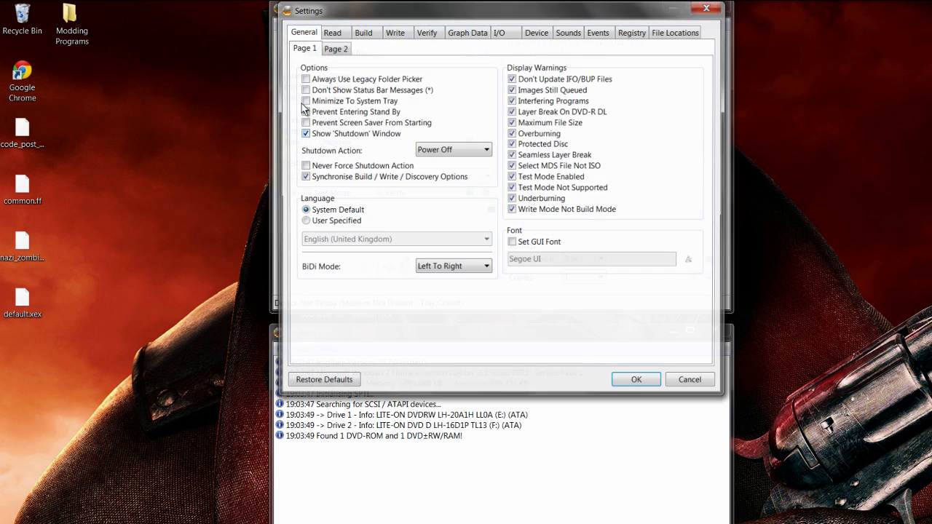
{"action": "left_click", "coordinate": [395, 33]}
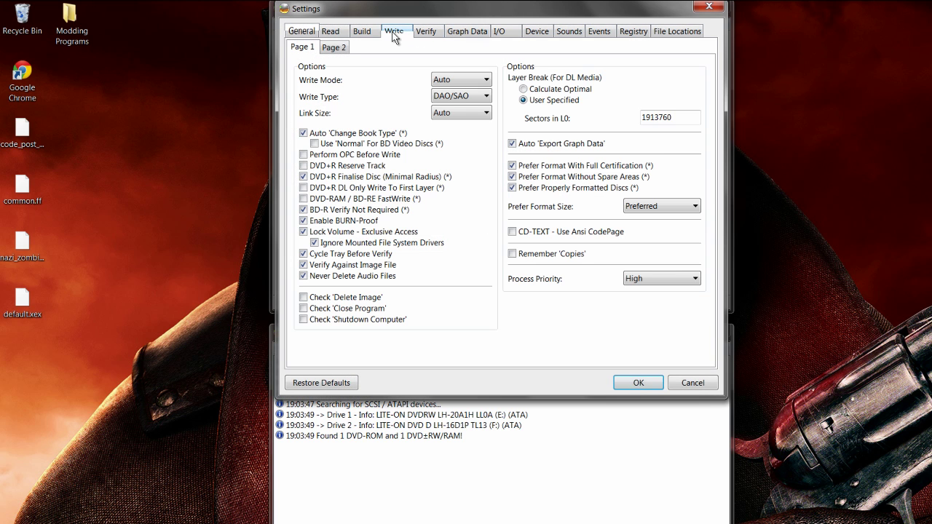
{"action": "left_click", "coordinate": [525, 89]}
{"action": "left_click", "coordinate": [544, 101]}
{"action": "left_click_drag", "start_coordinate": [682, 119], "coordinate": [533, 120]}
{"action": "key", "text": "BackSpace"}
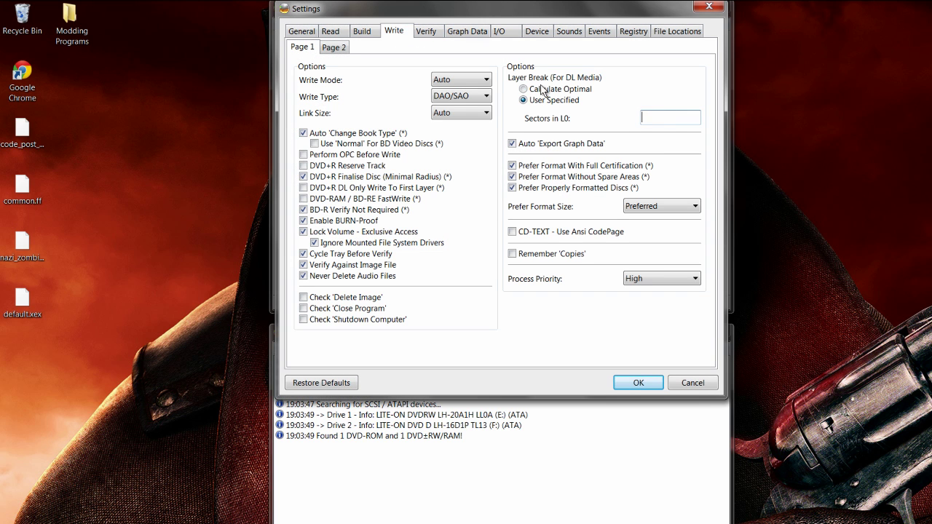
{"action": "left_click", "coordinate": [542, 90]}
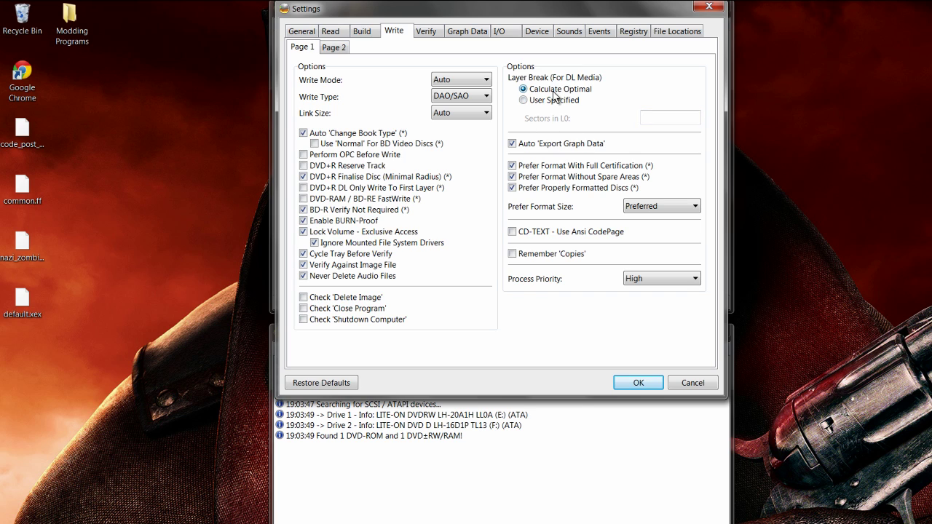
{"action": "left_click", "coordinate": [525, 101]}
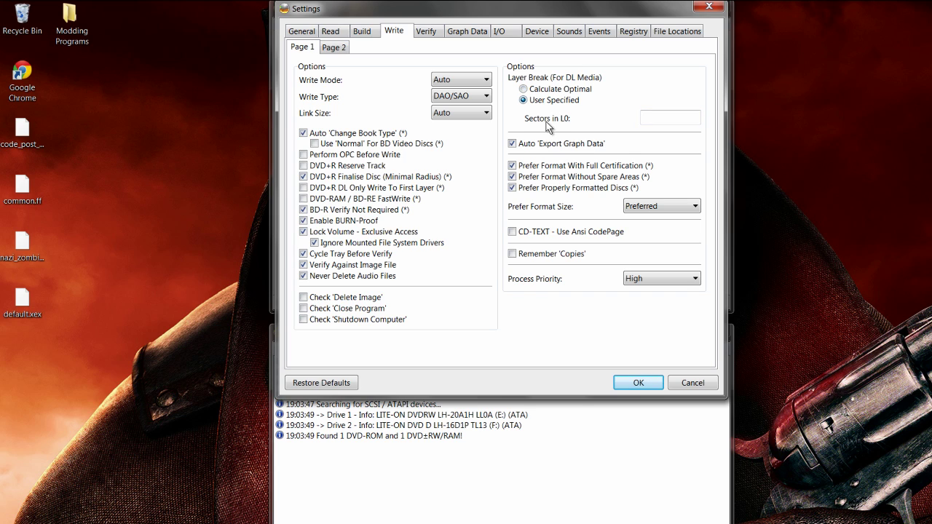
{"action": "left_click", "coordinate": [660, 118]}
{"action": "type", "text": "1913760"}
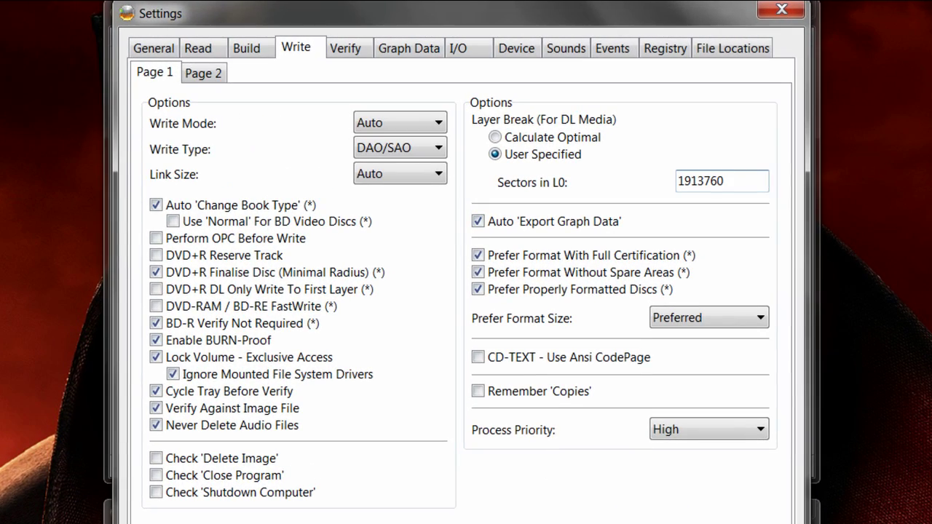
{"action": "left_click", "coordinate": [419, 523]}
Review ImgBurn's General, Read, Build, Device, Sounds, Events and Registry settings, recheck the layer break in the Write settings and close them
{"action": "left_click", "coordinate": [241, 38]}
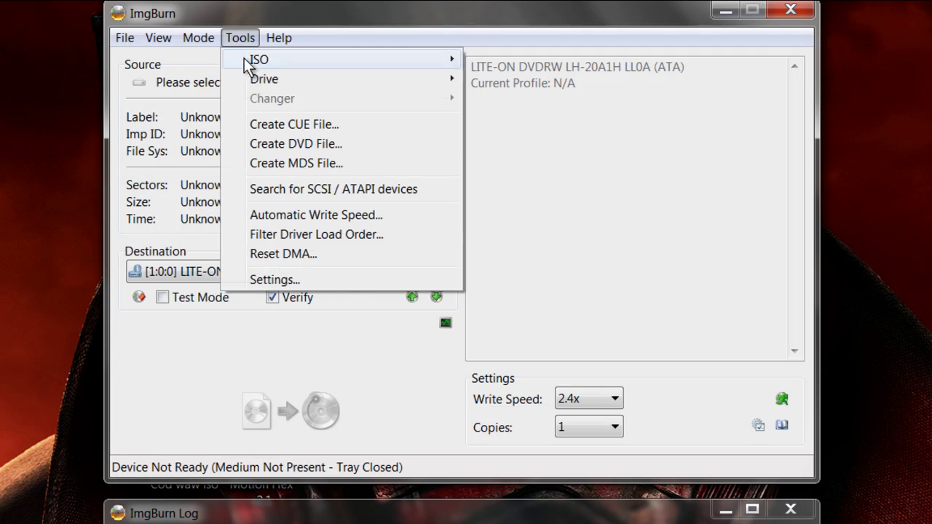
{"action": "left_click", "coordinate": [326, 278]}
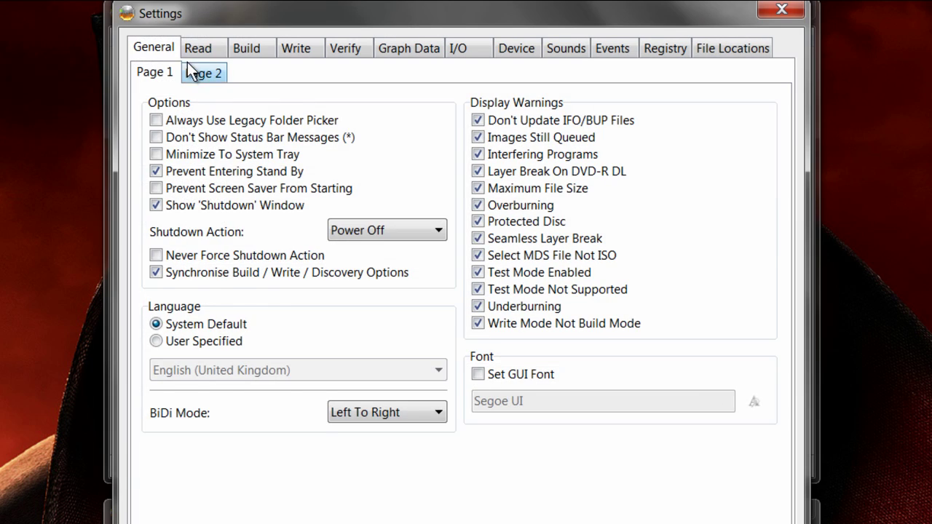
{"action": "left_click", "coordinate": [214, 55]}
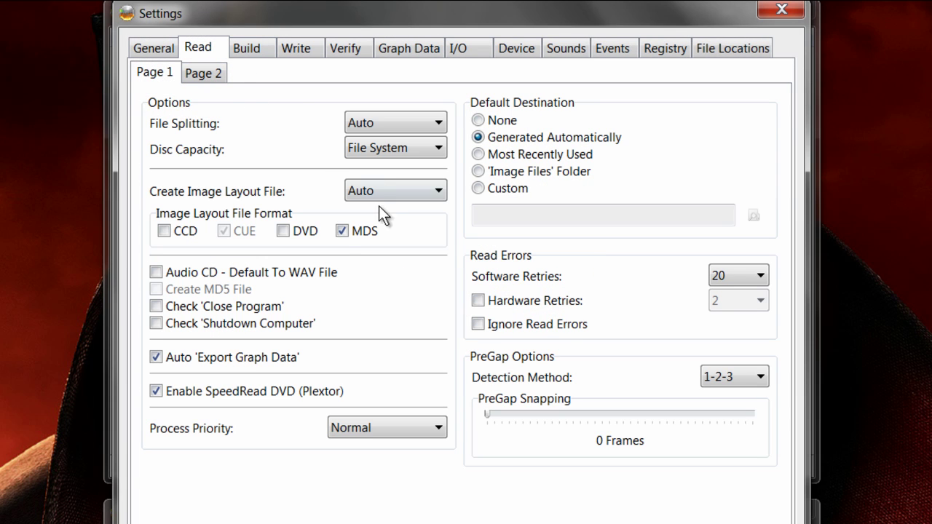
{"action": "left_click", "coordinate": [657, 50]}
{"action": "left_click", "coordinate": [614, 48]}
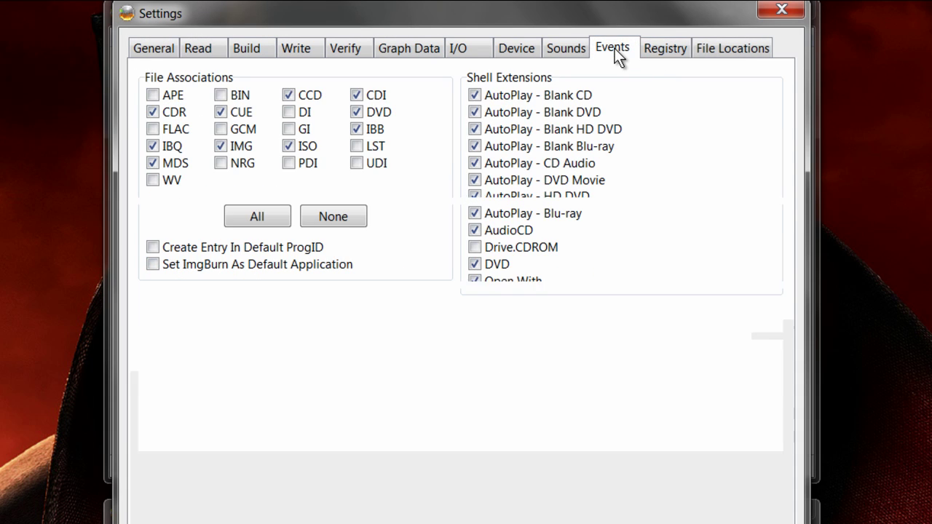
{"action": "left_click", "coordinate": [568, 48]}
{"action": "left_click", "coordinate": [470, 46]}
{"action": "left_click", "coordinate": [501, 49]}
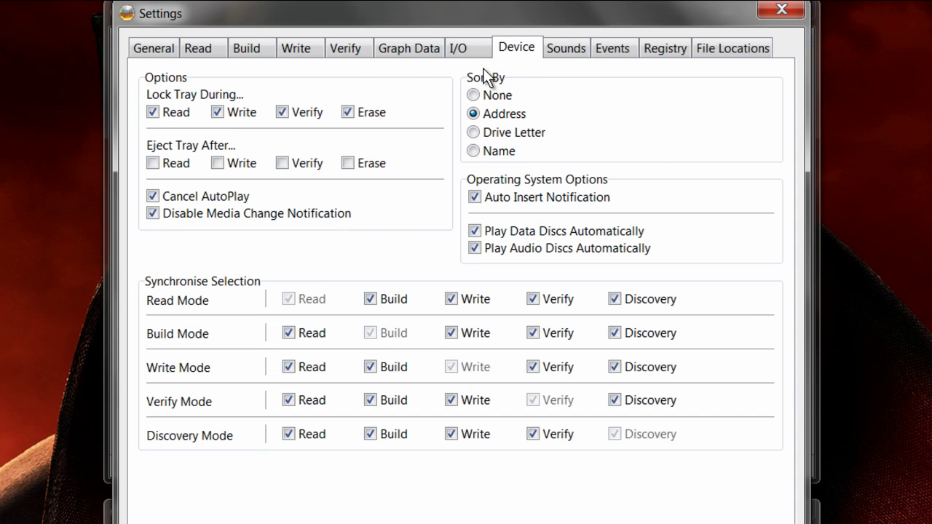
{"action": "left_click", "coordinate": [346, 52]}
{"action": "left_click", "coordinate": [296, 48]}
{"action": "left_click", "coordinate": [246, 48]}
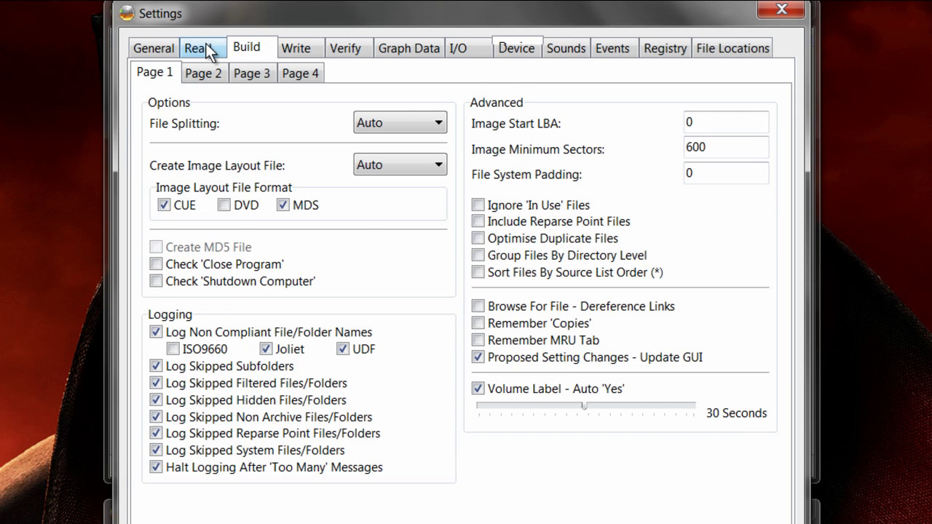
{"action": "left_click", "coordinate": [154, 48]}
{"action": "left_click", "coordinate": [208, 48]}
{"action": "left_click", "coordinate": [136, 45]}
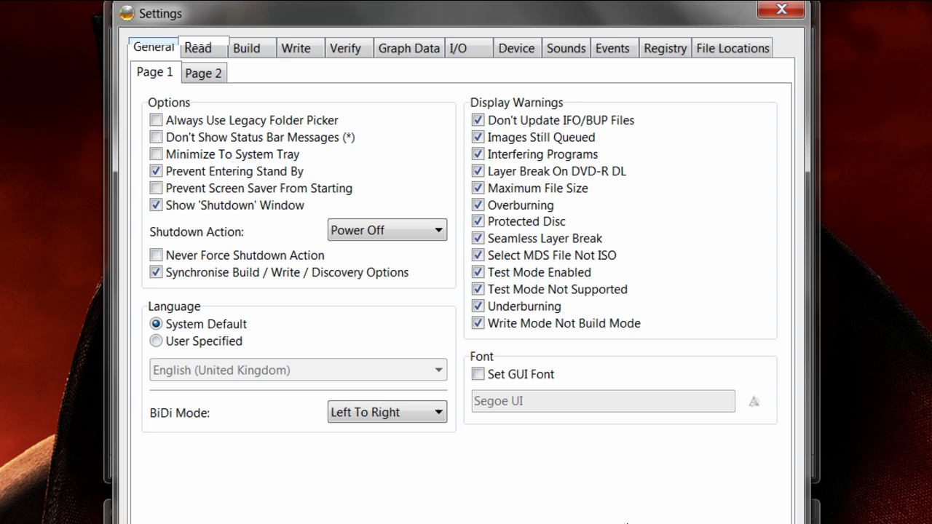
{"action": "left_click", "coordinate": [298, 47]}
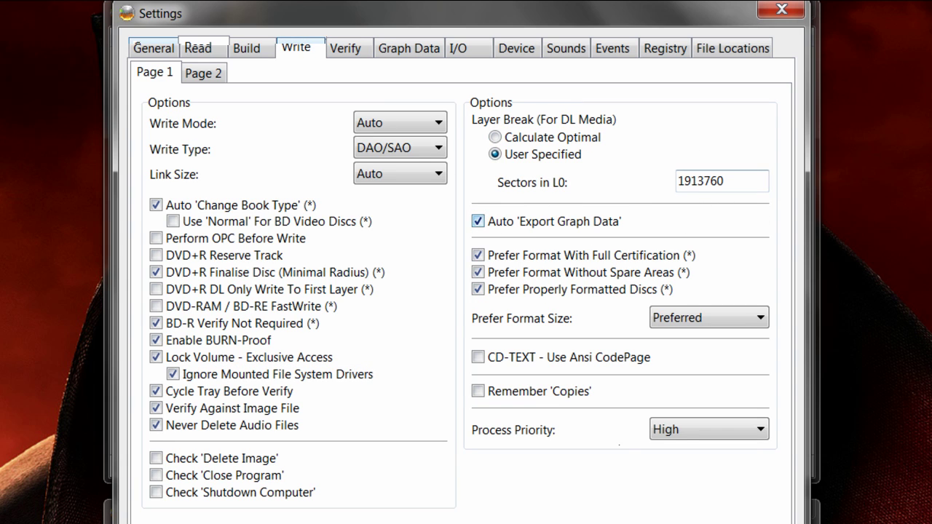
{"action": "key", "text": "Return"}
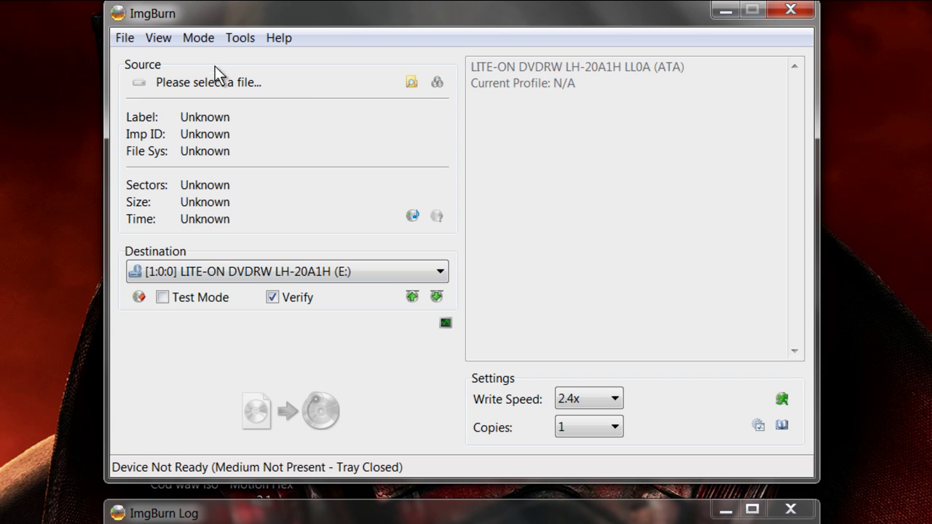
Load the 1 KB CoDWaW.dvd file from the desktop's Cod waw iso\waw iso folder as the source image
{"action": "left_click", "coordinate": [411, 82]}
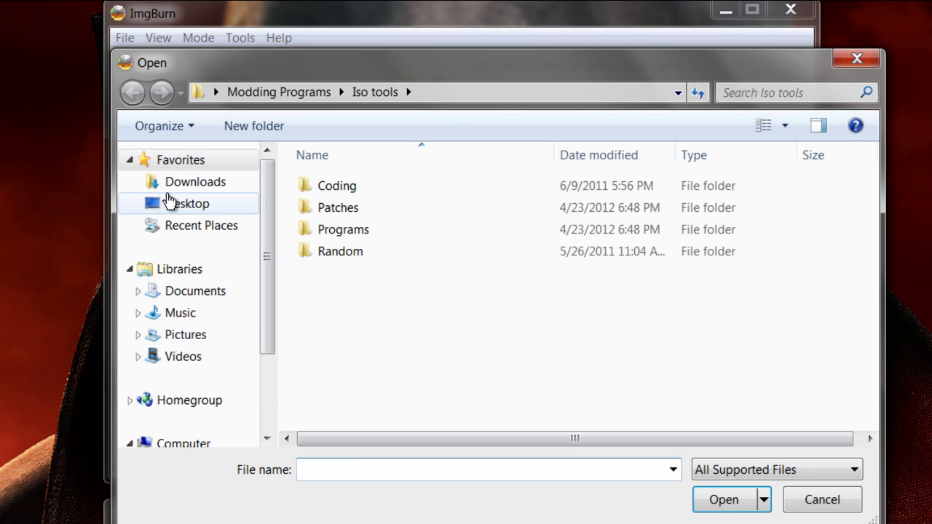
{"action": "left_click", "coordinate": [169, 202]}
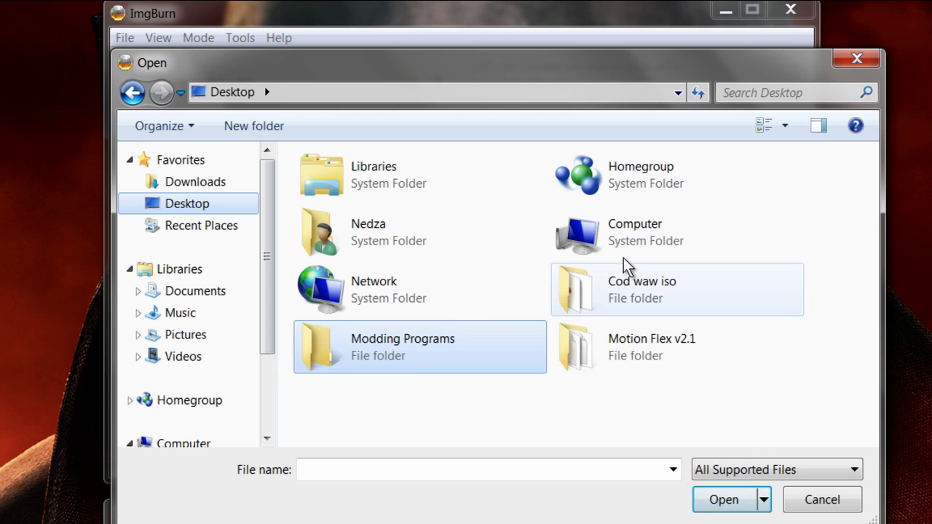
{"action": "double_click", "coordinate": [689, 298]}
{"action": "double_click", "coordinate": [353, 191]}
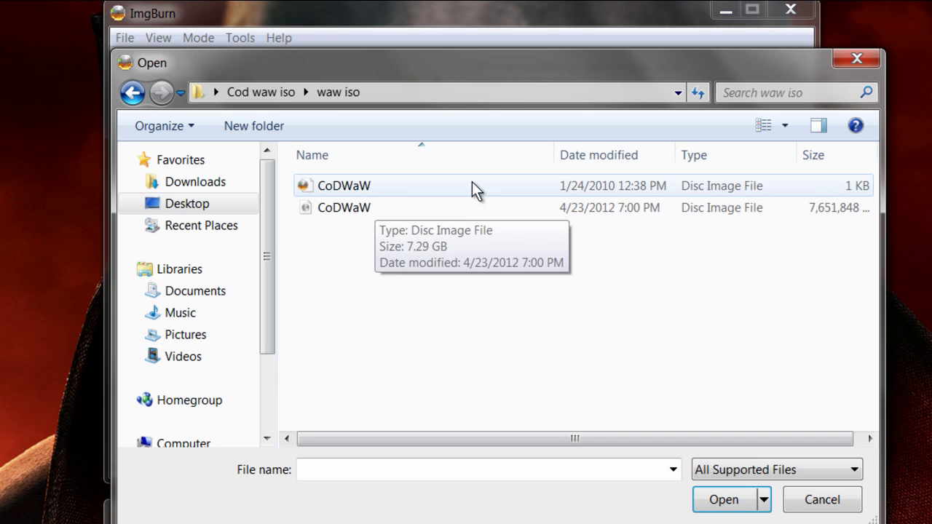
{"action": "left_click", "coordinate": [503, 187]}
{"action": "left_click", "coordinate": [553, 208]}
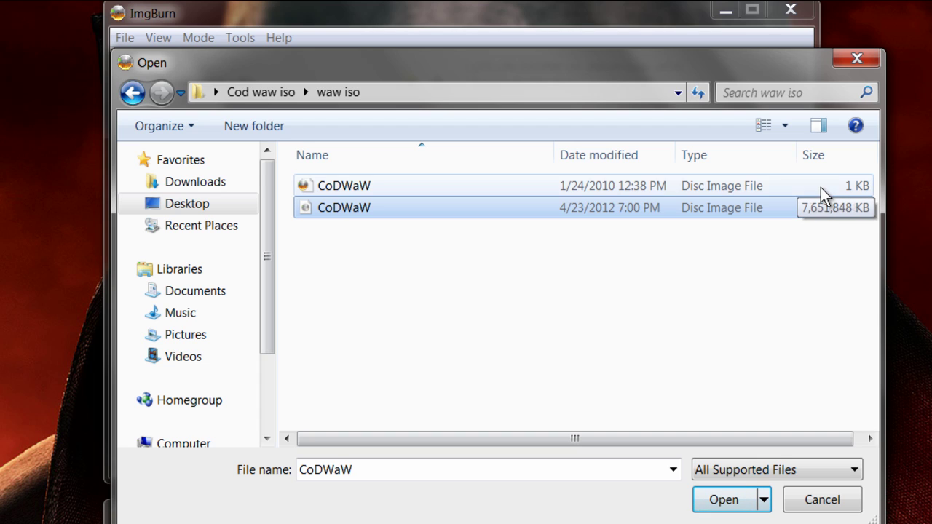
{"action": "left_click", "coordinate": [820, 187]}
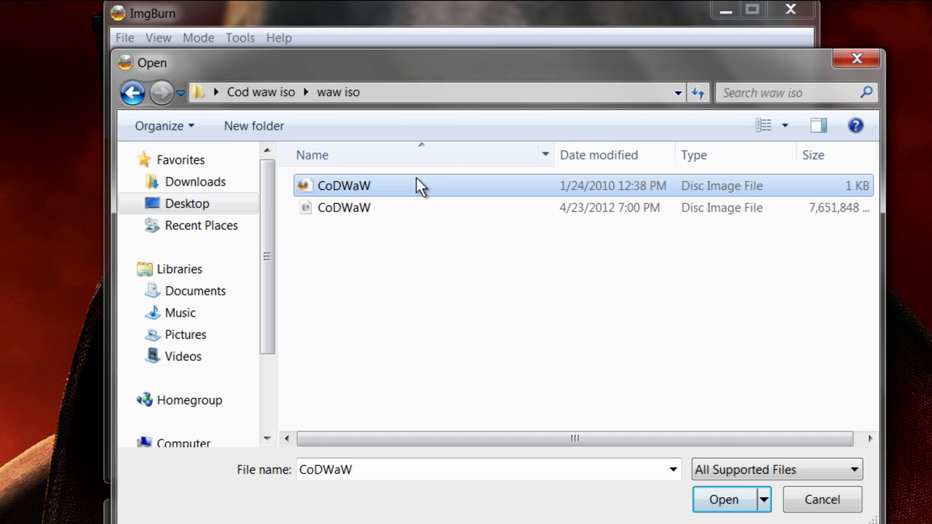
{"action": "left_click", "coordinate": [723, 510]}
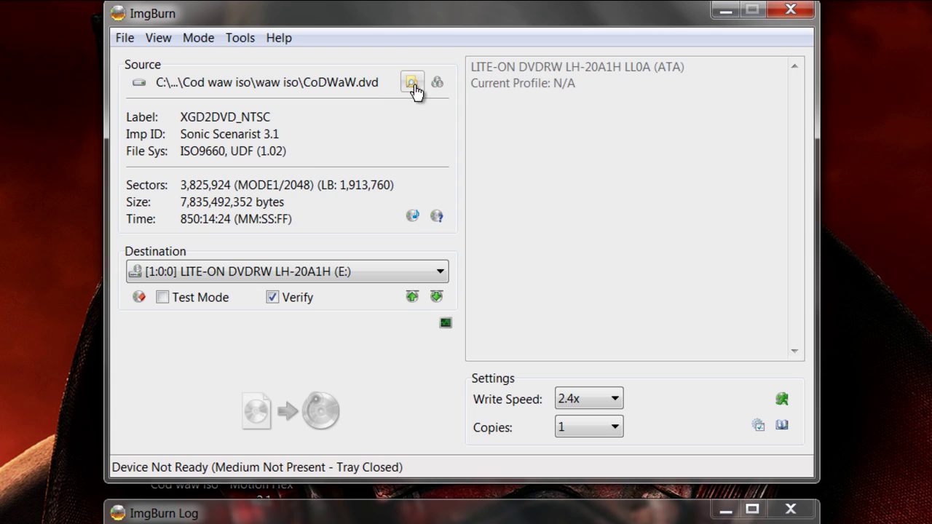
Try the AWS and MAX write speeds and set the write speed to 2.4x
{"action": "left_click", "coordinate": [598, 398]}
{"action": "scroll", "coordinate": [614, 442], "scroll_direction": "up", "scroll_amount": 2}
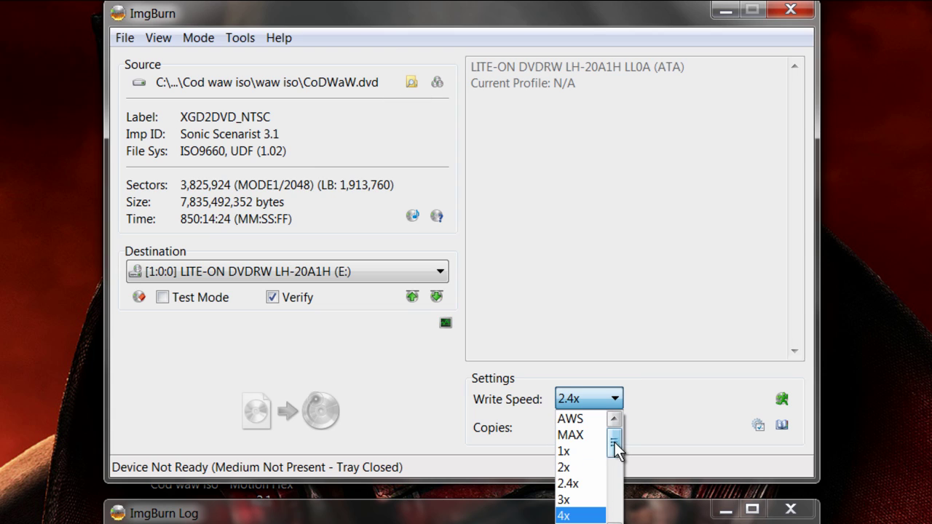
{"action": "left_click", "coordinate": [590, 419]}
{"action": "left_click", "coordinate": [593, 397]}
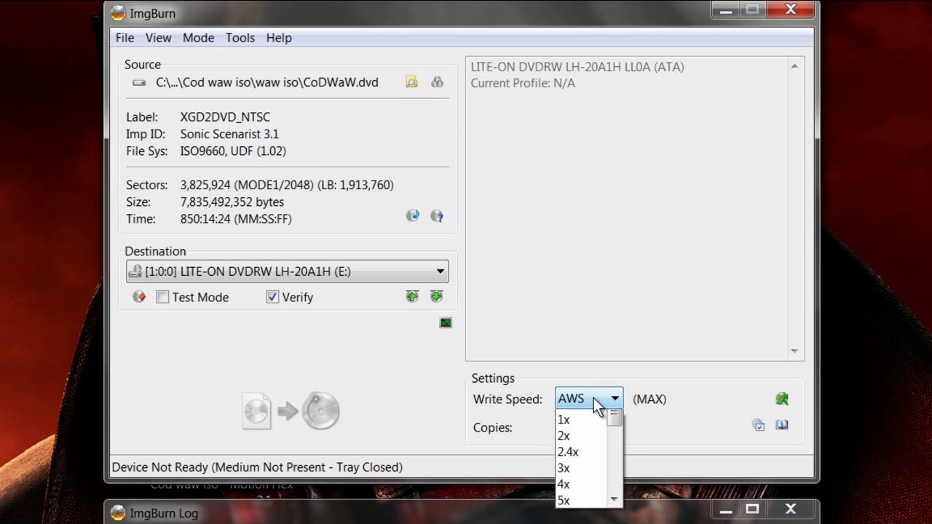
{"action": "scroll", "coordinate": [562, 441], "scroll_direction": "up", "scroll_amount": 2}
{"action": "left_click", "coordinate": [568, 432]}
{"action": "left_click", "coordinate": [590, 397]}
{"action": "scroll", "coordinate": [575, 419], "scroll_direction": "up", "scroll_amount": 2}
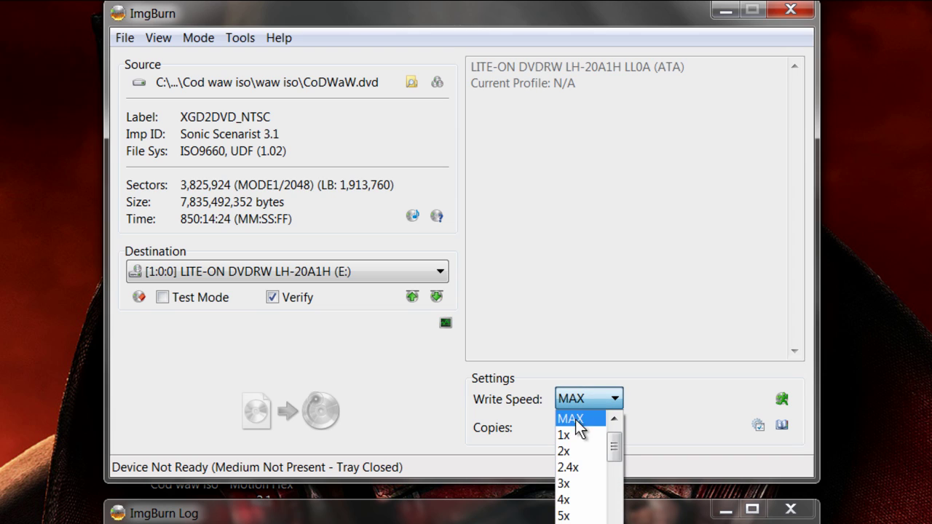
{"action": "left_click", "coordinate": [589, 420]}
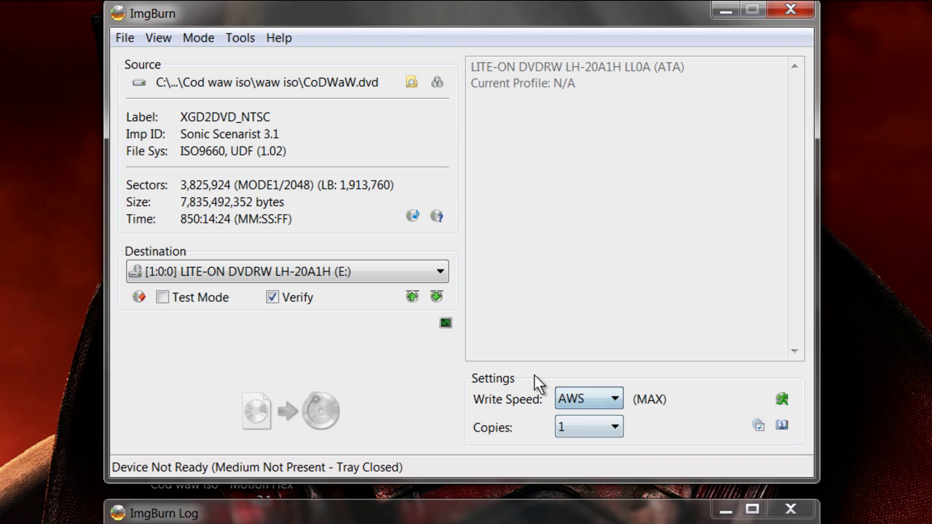
{"action": "left_click", "coordinate": [582, 402]}
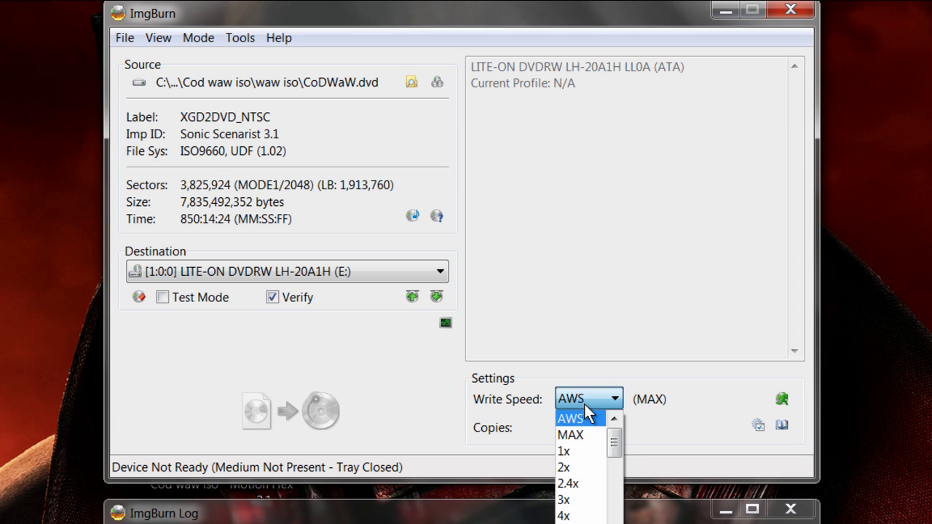
{"action": "left_click", "coordinate": [570, 484]}
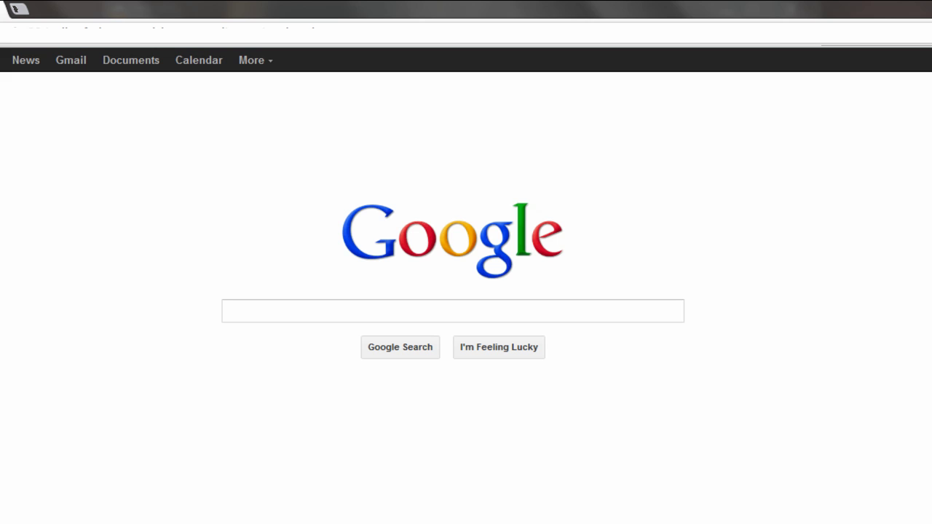
Search Google in the web browser for Verbatim 8.5 GB DVD discs and return to ImgBurn
{"action": "type", "text": "g"}
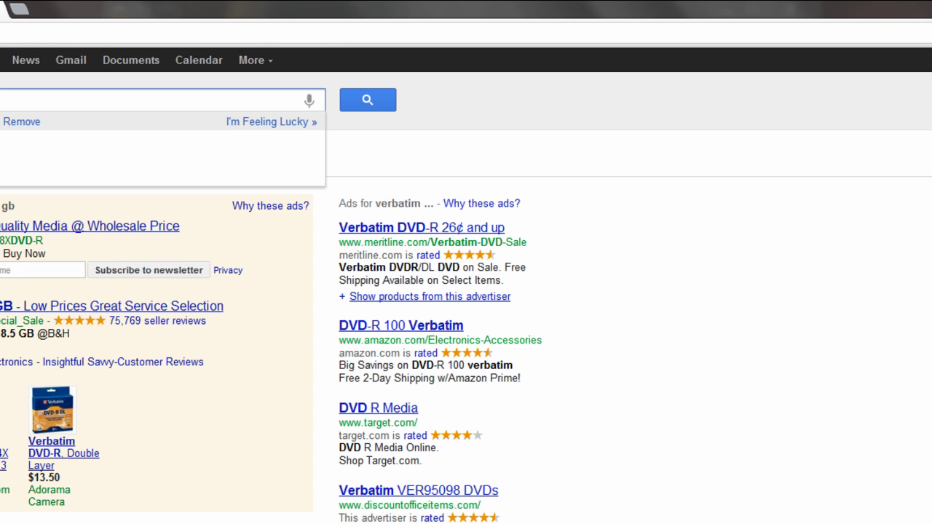
{"action": "key", "text": "Return"}
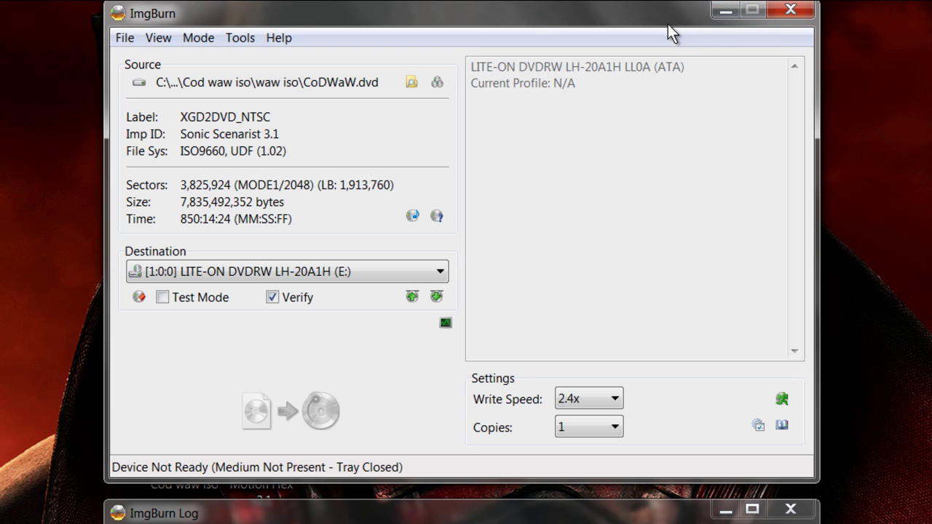
{"action": "mouse_move", "coordinate": [661, 18]}
{"action": "left_mouse_down"}
{"action": "mouse_move", "coordinate": [612, 136]}
{"action": "mouse_move", "coordinate": [668, 13]}
{"action": "left_mouse_up"}
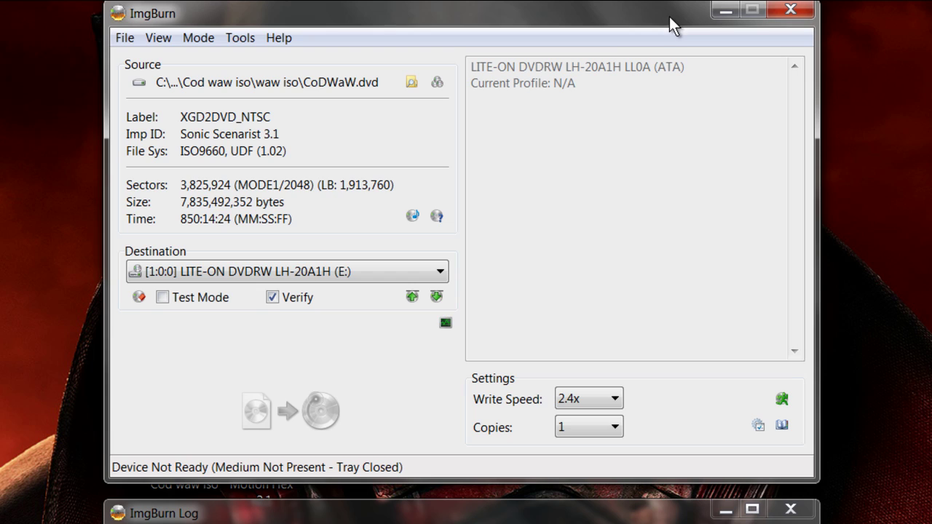